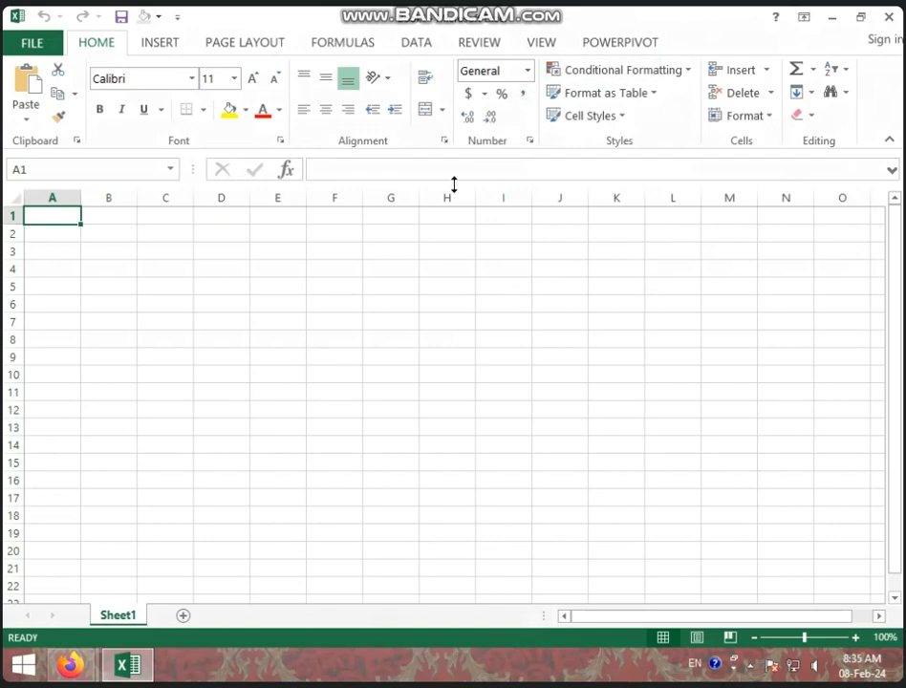
{"action": "left_click", "coordinate": [627, 74]}
{"action": "mouse_move", "coordinate": [694, 114]}
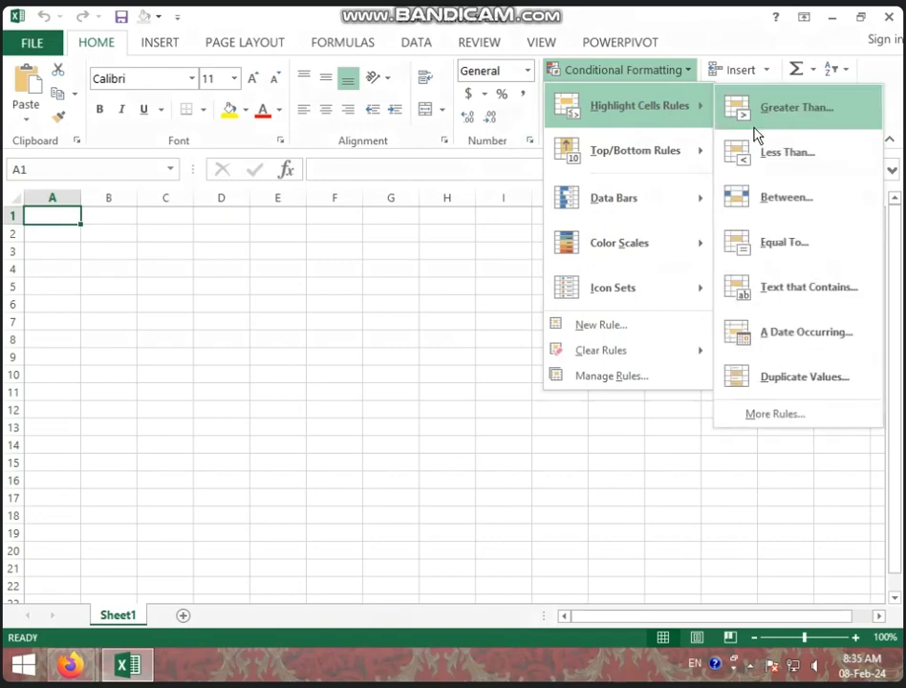
{"action": "left_click", "coordinate": [297, 466]}
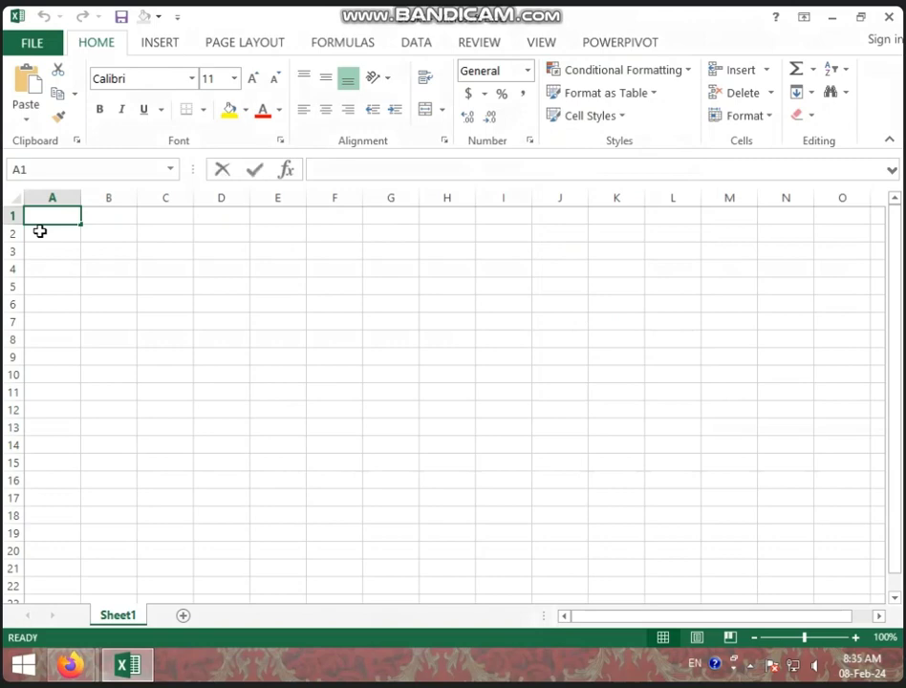
- Enter the formula =RANDBETWEEN(20,99) in cell A1
{"action": "type", "text": "=rand"}
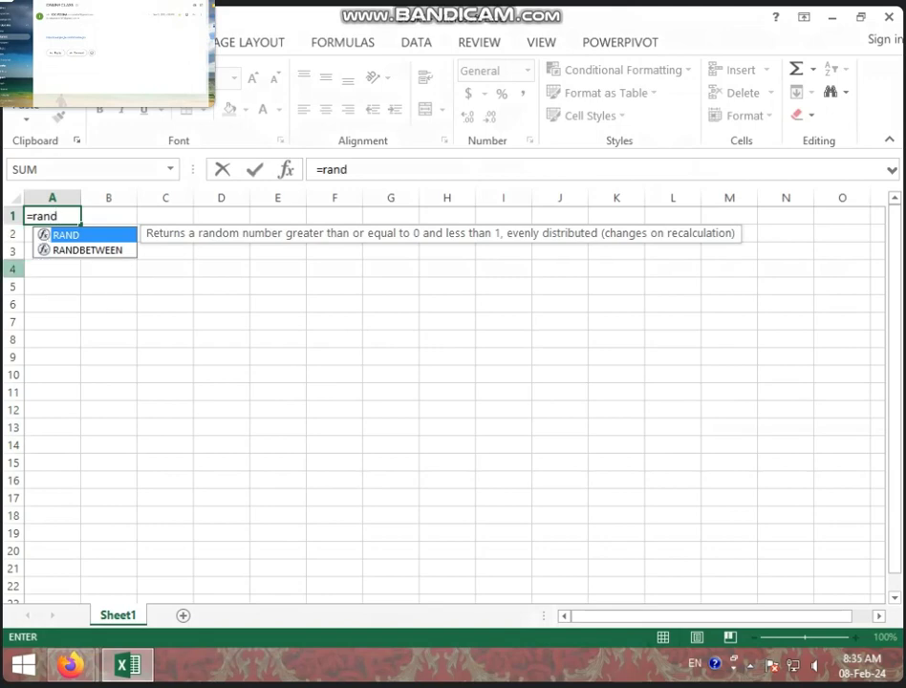
{"action": "double_click", "coordinate": [92, 251]}
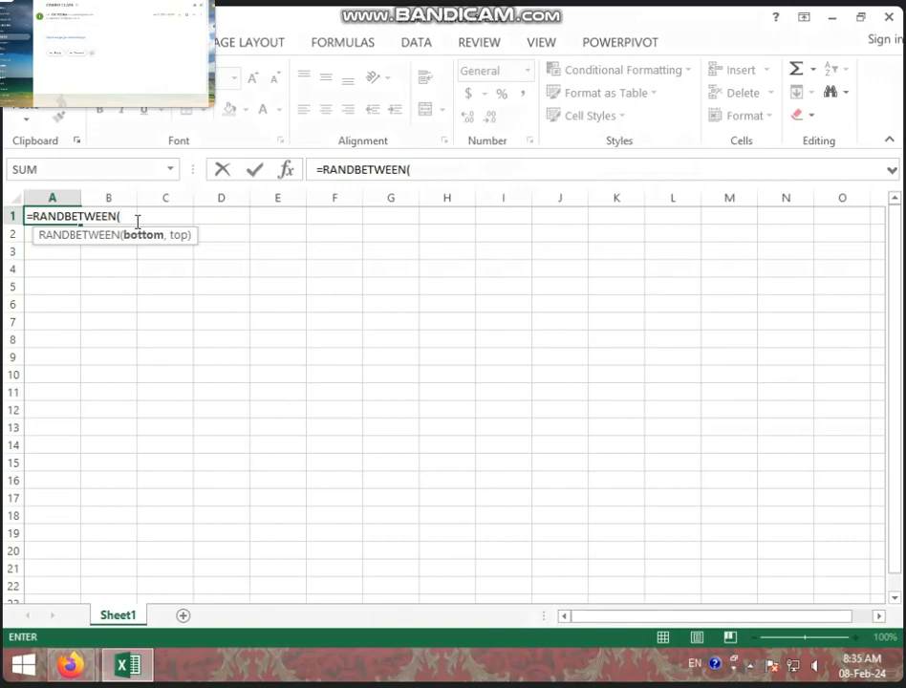
{"action": "type", "text": "20,99"}
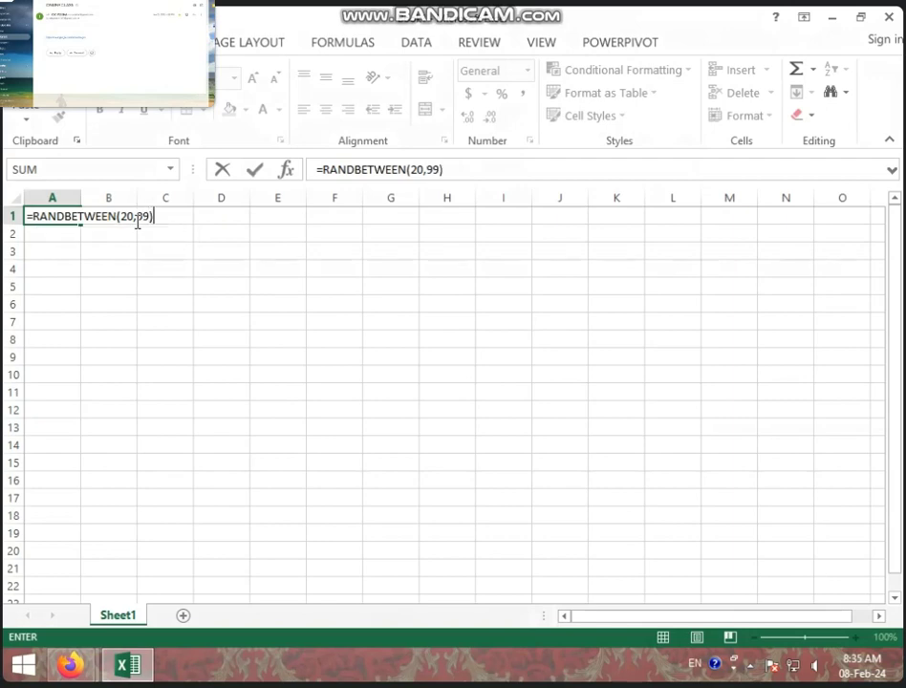
{"action": "key", "text": "Return"}
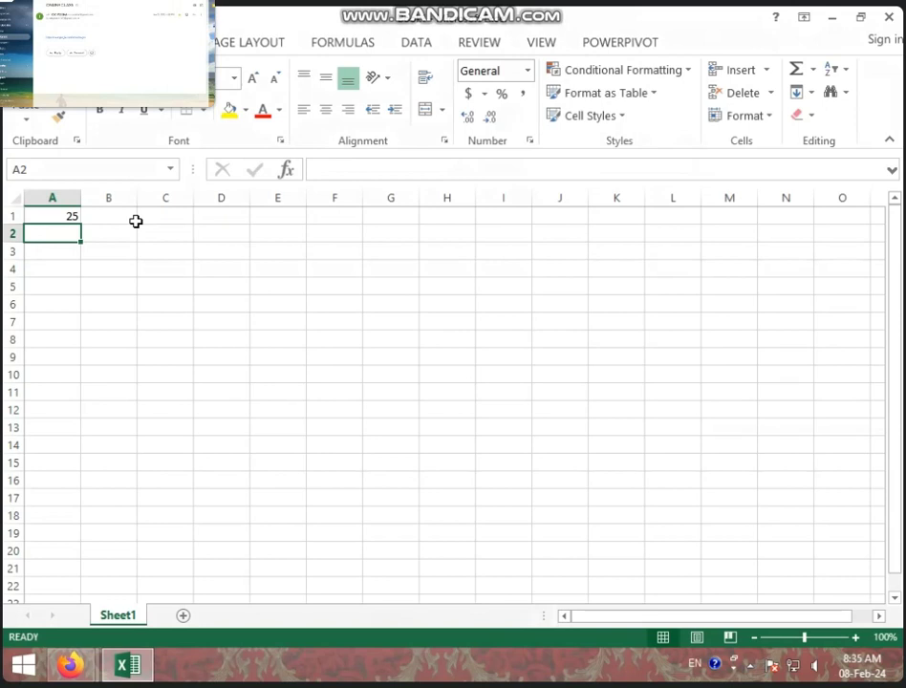
- Fill the random-number formula from A1 down to row 7 and across to column E, covering A1:E7
{"action": "left_click", "coordinate": [63, 216]}
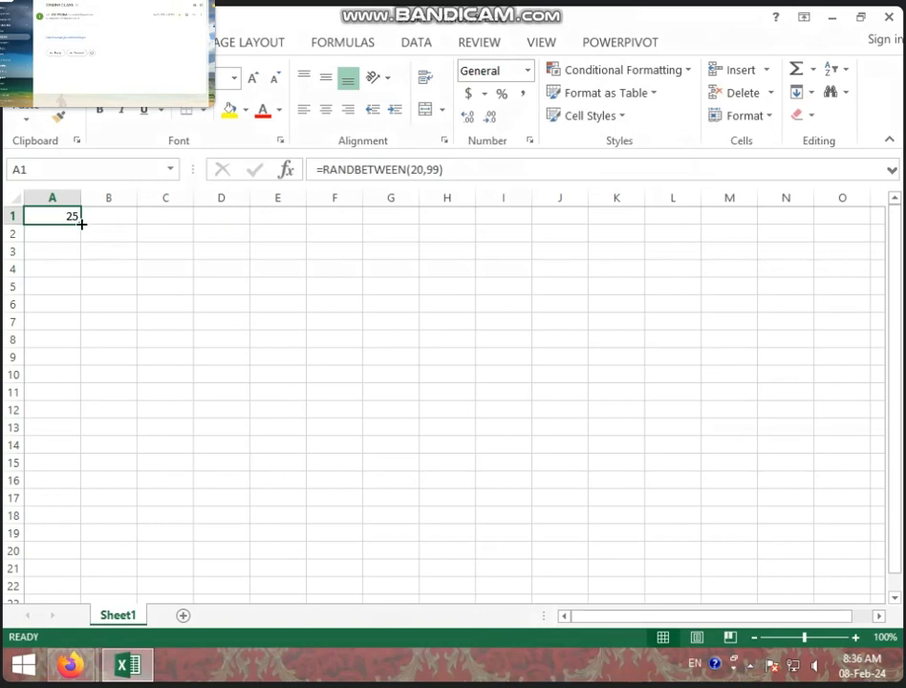
{"action": "left_click_drag", "start_coordinate": [82, 224], "coordinate": [78, 334]}
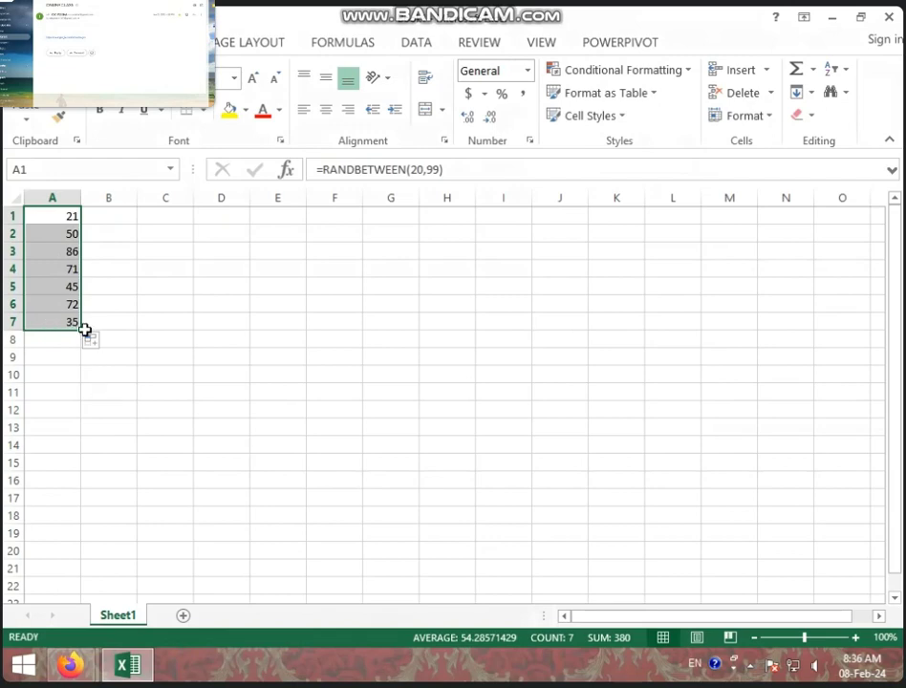
{"action": "left_click_drag", "start_coordinate": [84, 331], "coordinate": [310, 322]}
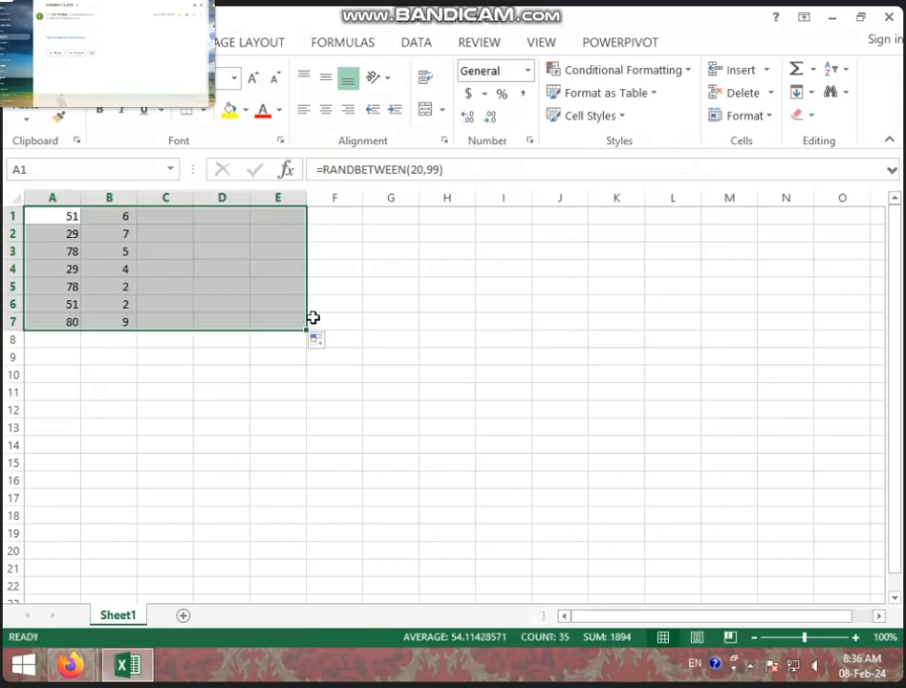
{"action": "left_click", "coordinate": [204, 426]}
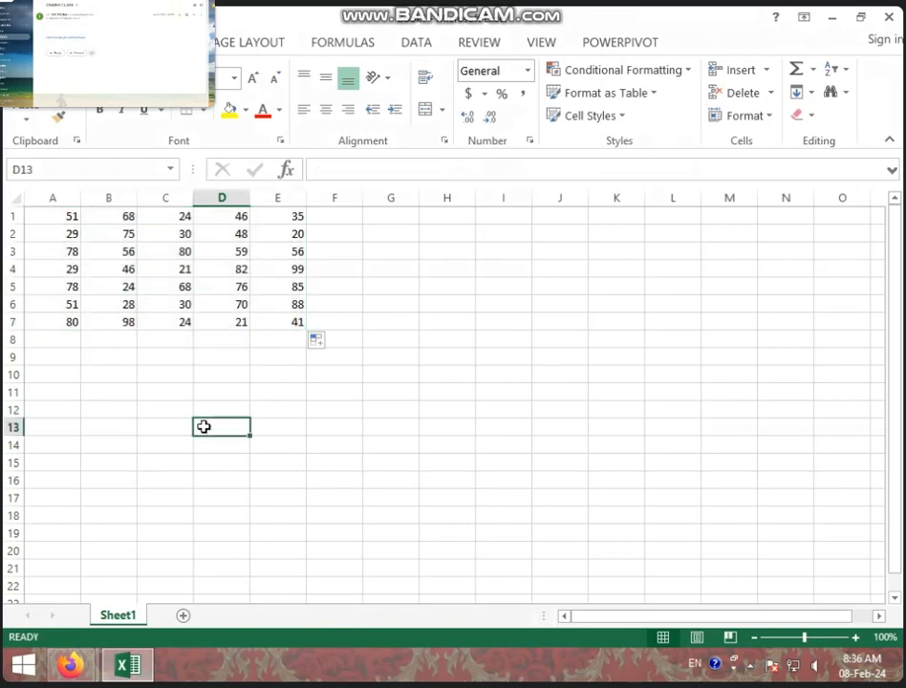
- Replace the formula in cell C6 with the value 55
{"action": "left_click_drag", "start_coordinate": [71, 222], "coordinate": [74, 234]}
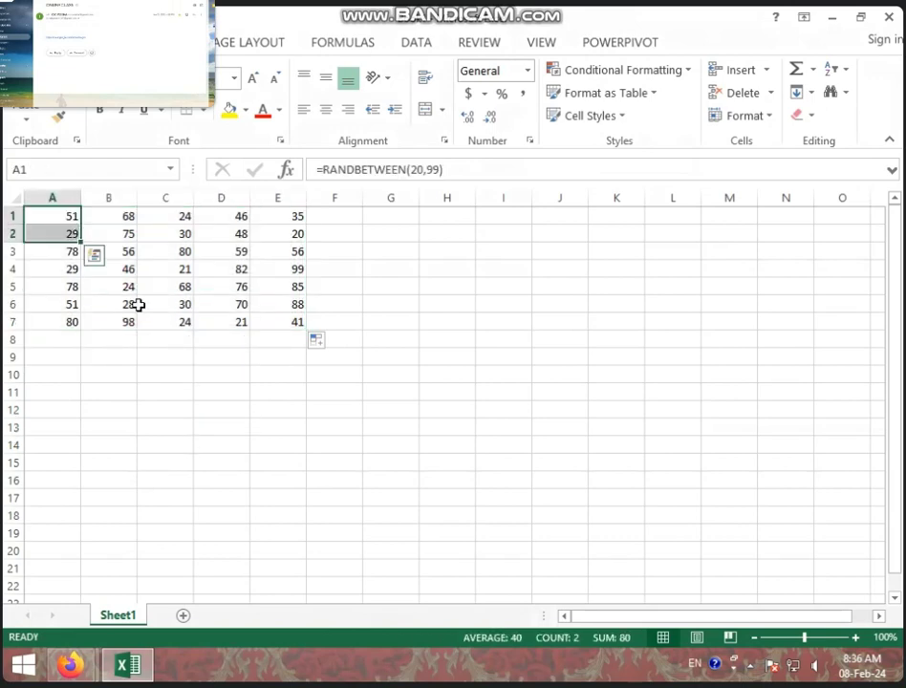
{"action": "left_click", "coordinate": [141, 304]}
{"action": "type", "text": "55"}
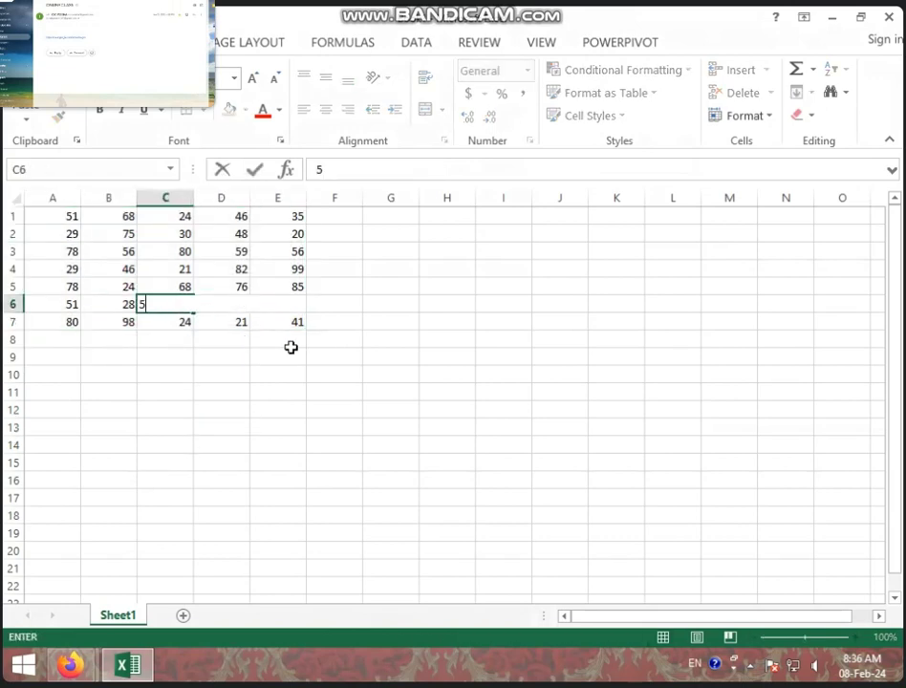
{"action": "left_click", "coordinate": [385, 507]}
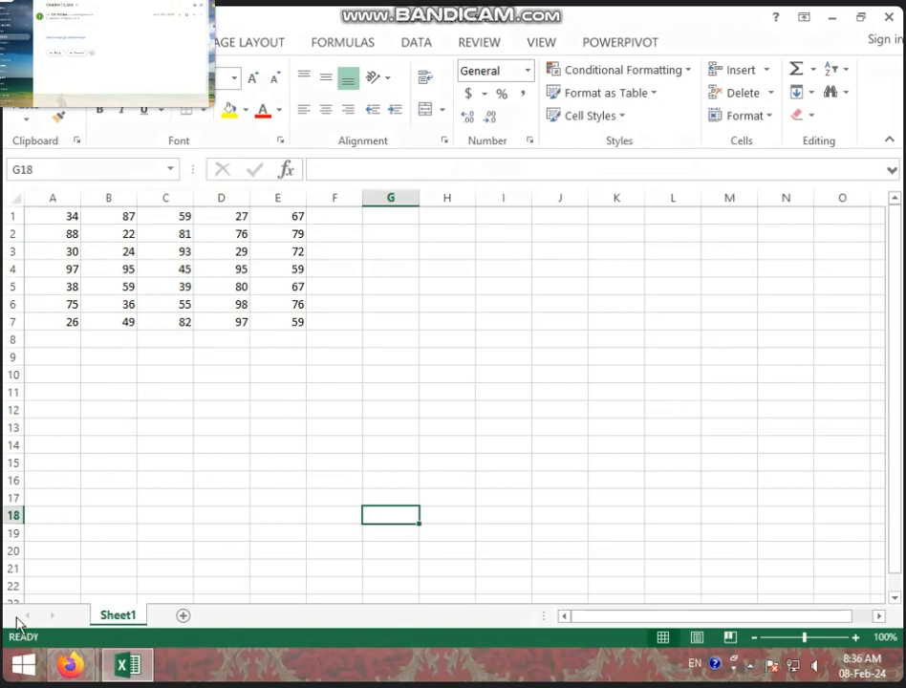
- Copy the range A1:E7 and try to paste it over itself
{"action": "left_click_drag", "start_coordinate": [44, 220], "coordinate": [250, 319]}
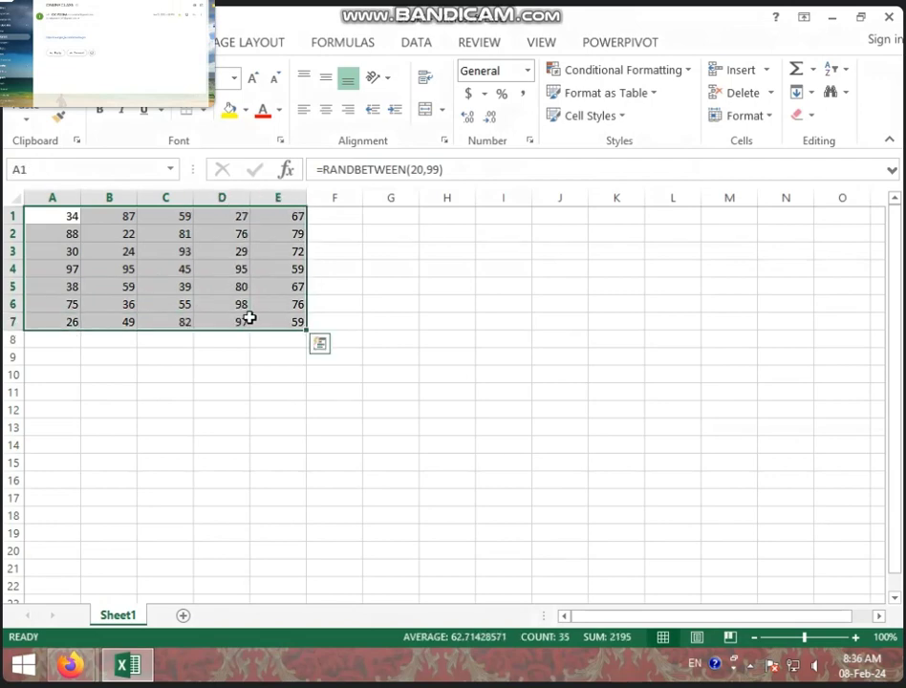
{"action": "key", "text": "ctrl+c"}
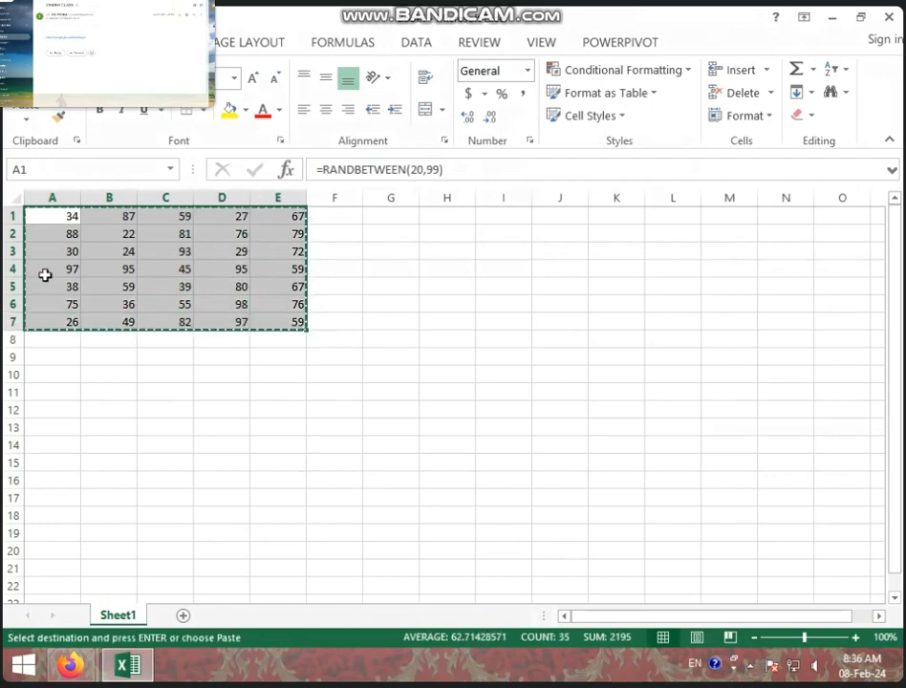
{"action": "left_click", "coordinate": [27, 124]}
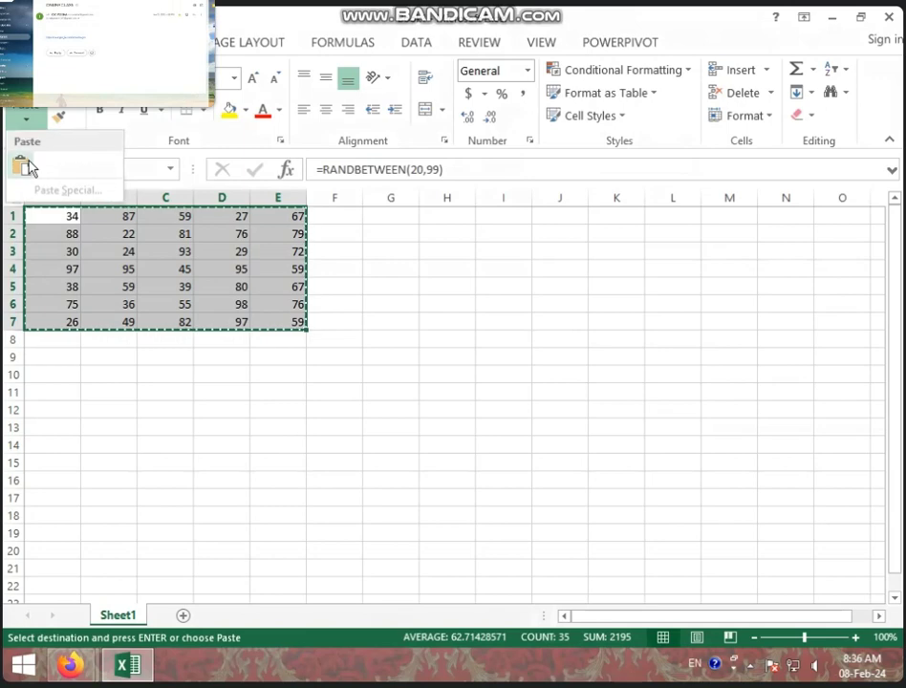
{"action": "left_click", "coordinate": [30, 122]}
{"action": "left_click", "coordinate": [30, 121]}
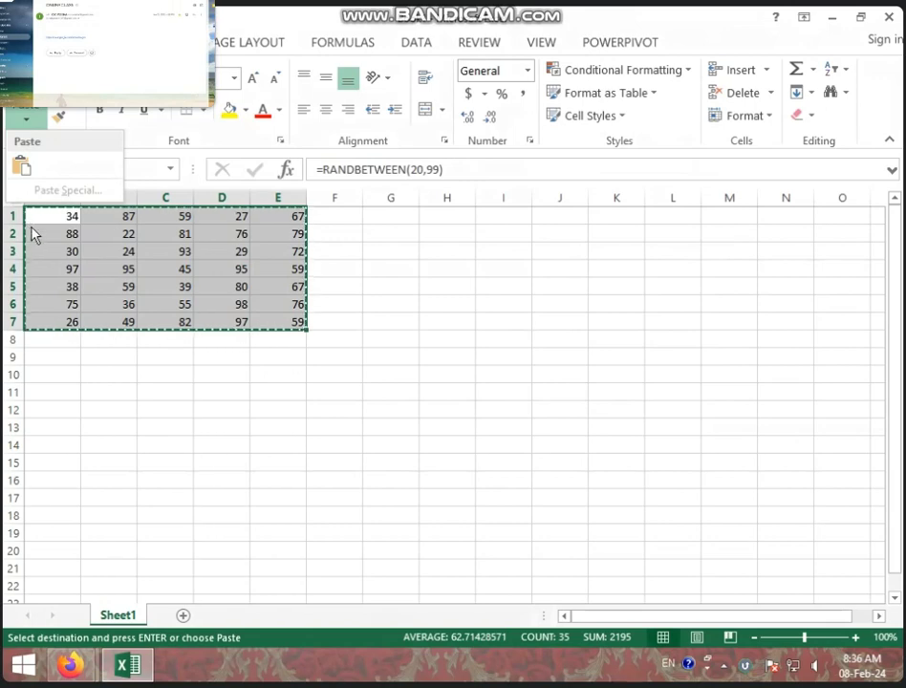
{"action": "left_click", "coordinate": [24, 172]}
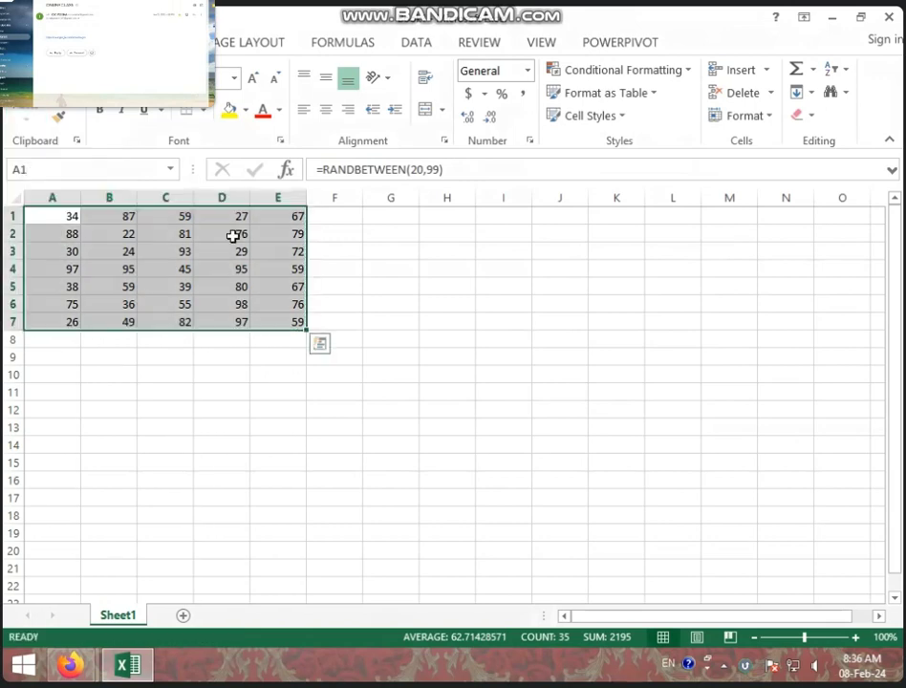
- Replace the formula in cell D7 with the value 98
{"action": "left_click", "coordinate": [119, 410]}
{"action": "left_click", "coordinate": [216, 320]}
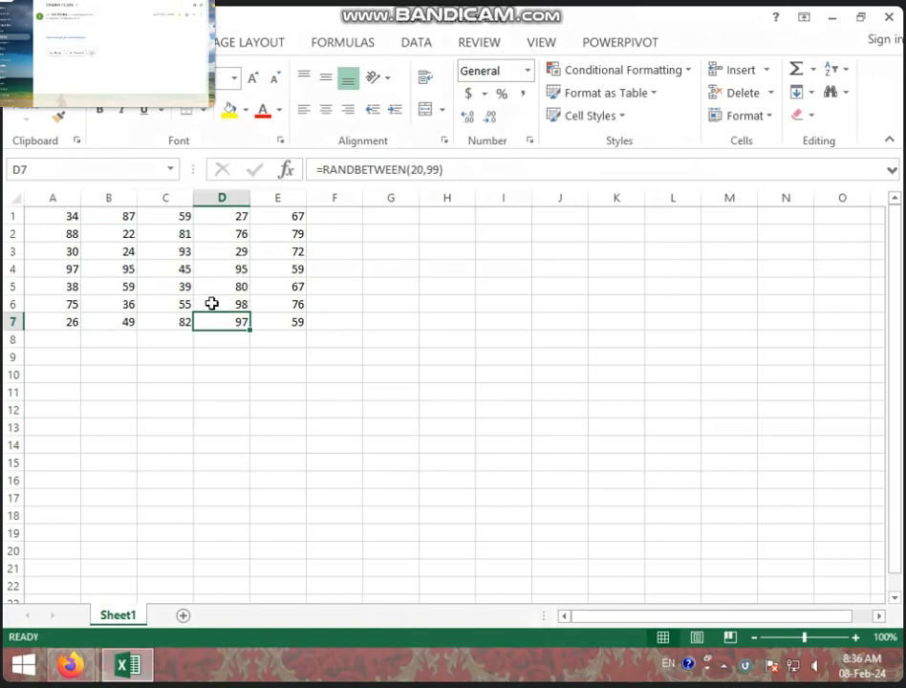
{"action": "type", "text": "98"}
{"action": "left_click", "coordinate": [277, 374]}
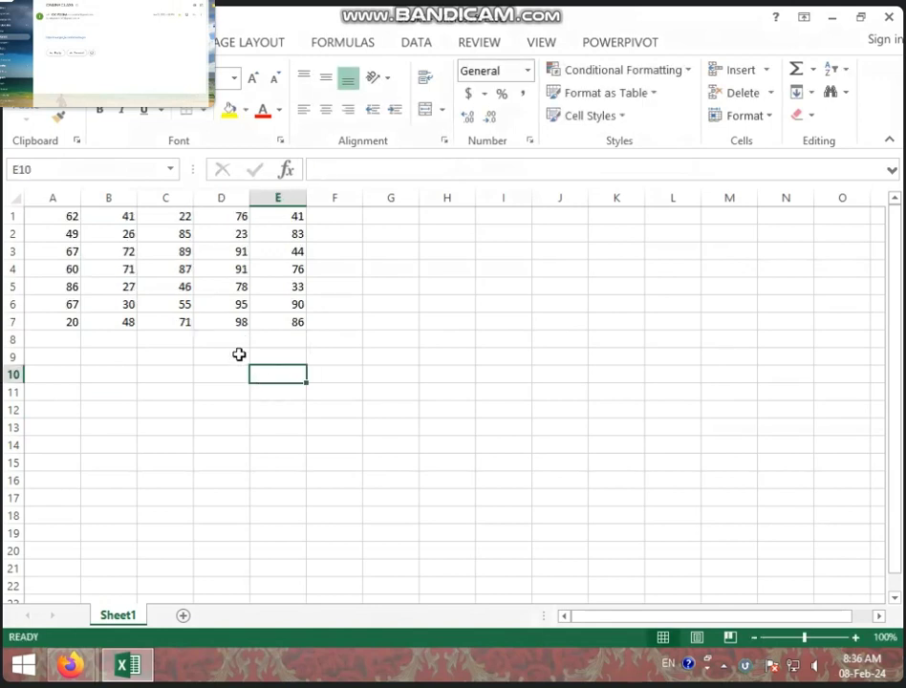
- Convert the formulas in A1:E7 to fixed numbers by copying the range and pasting it in place as values only
{"action": "left_click_drag", "start_coordinate": [72, 216], "coordinate": [296, 327]}
{"action": "key", "text": "ctrl+c"}
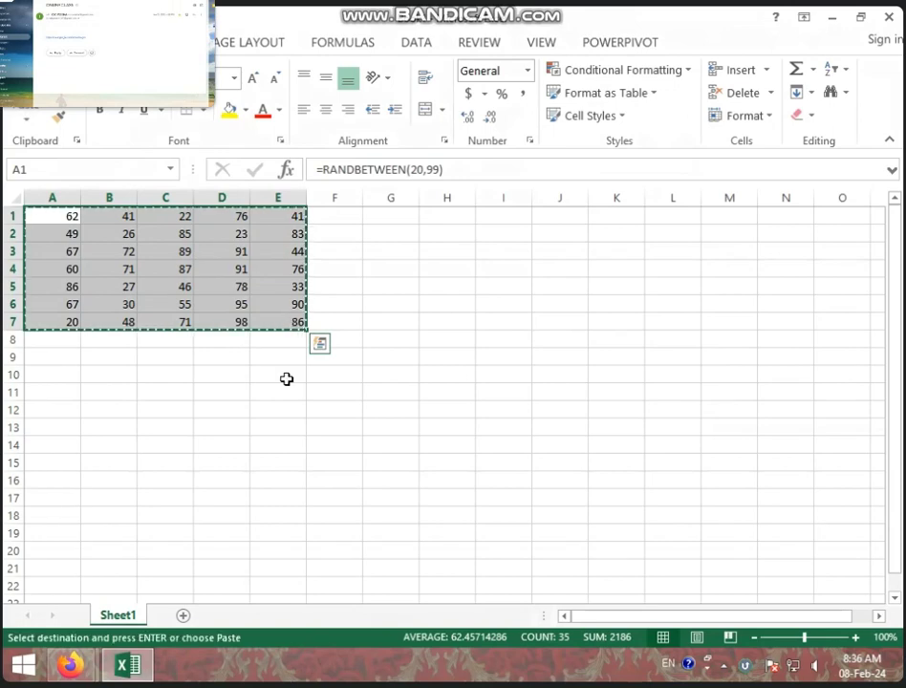
{"action": "left_click", "coordinate": [278, 409]}
{"action": "left_click_drag", "start_coordinate": [47, 218], "coordinate": [262, 328]}
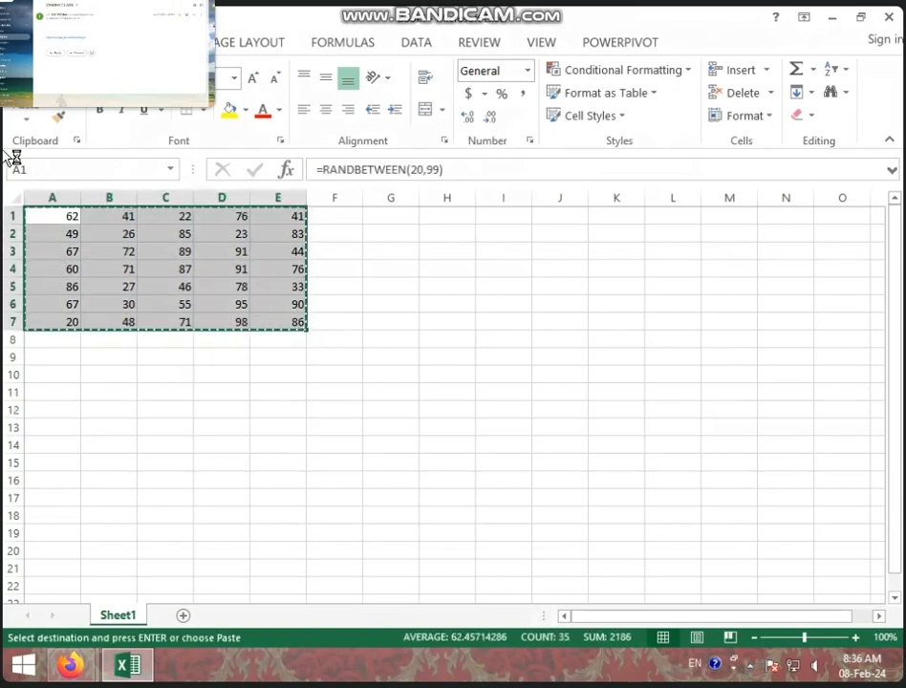
{"action": "left_click", "coordinate": [31, 122]}
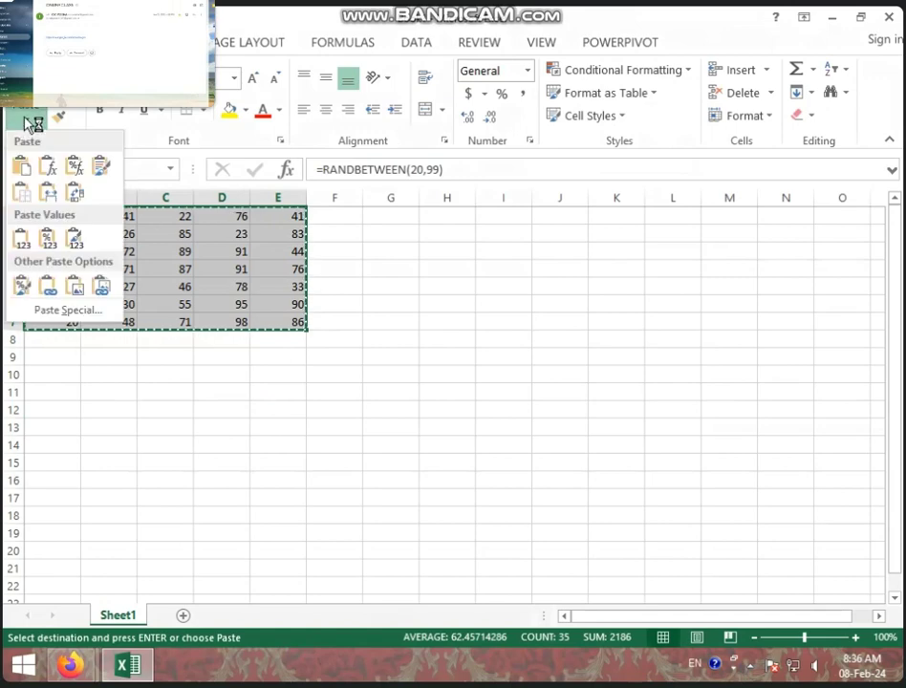
{"action": "left_click", "coordinate": [21, 237]}
{"action": "left_click", "coordinate": [102, 374]}
{"action": "left_click", "coordinate": [111, 269]}
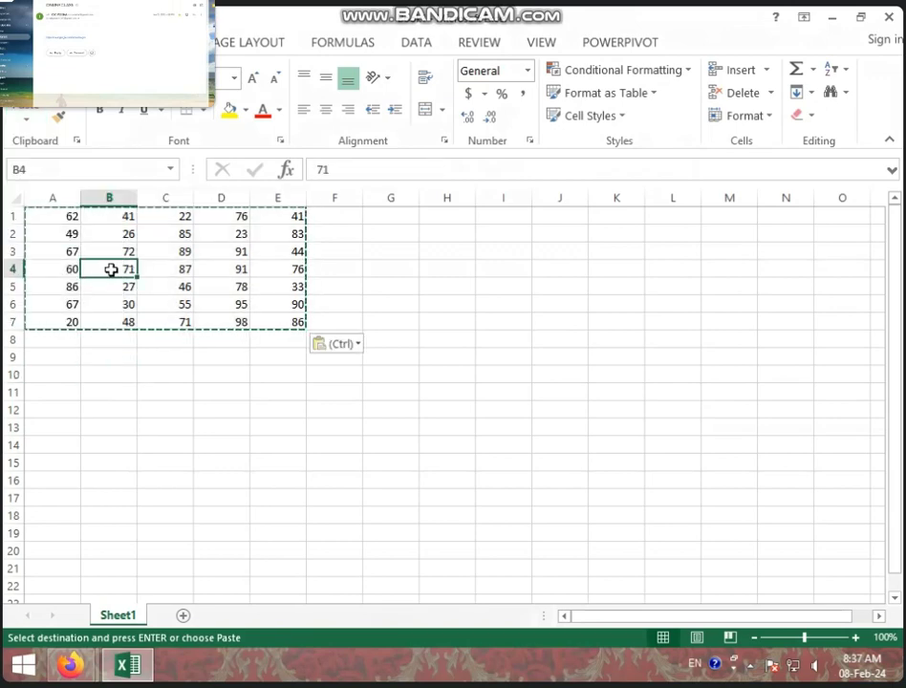
- Change the value in cell B5 to 75
{"action": "left_click", "coordinate": [114, 285]}
{"action": "type", "text": "75"}
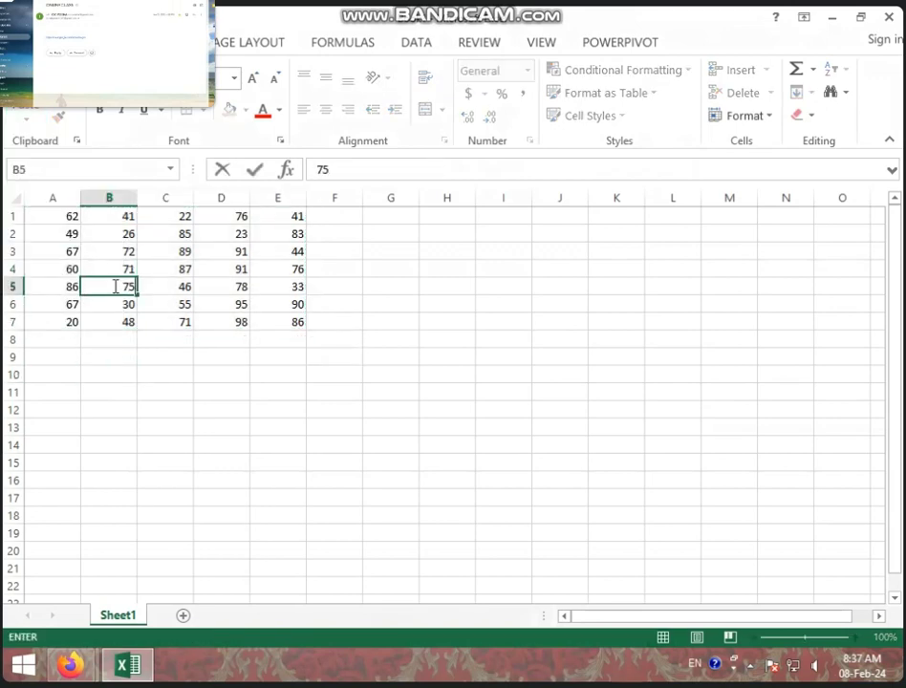
{"action": "left_click", "coordinate": [114, 286]}
{"action": "key", "text": "Return"}
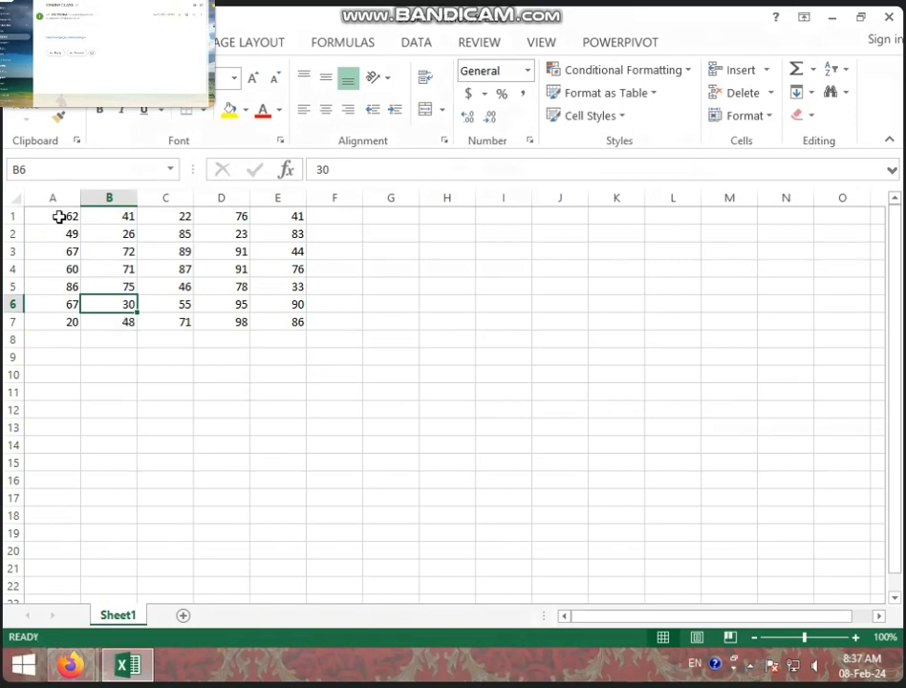
- Set up a Greater Than conditional formatting rule on A1:E7 with a threshold of 90
{"action": "left_click_drag", "start_coordinate": [60, 216], "coordinate": [277, 319]}
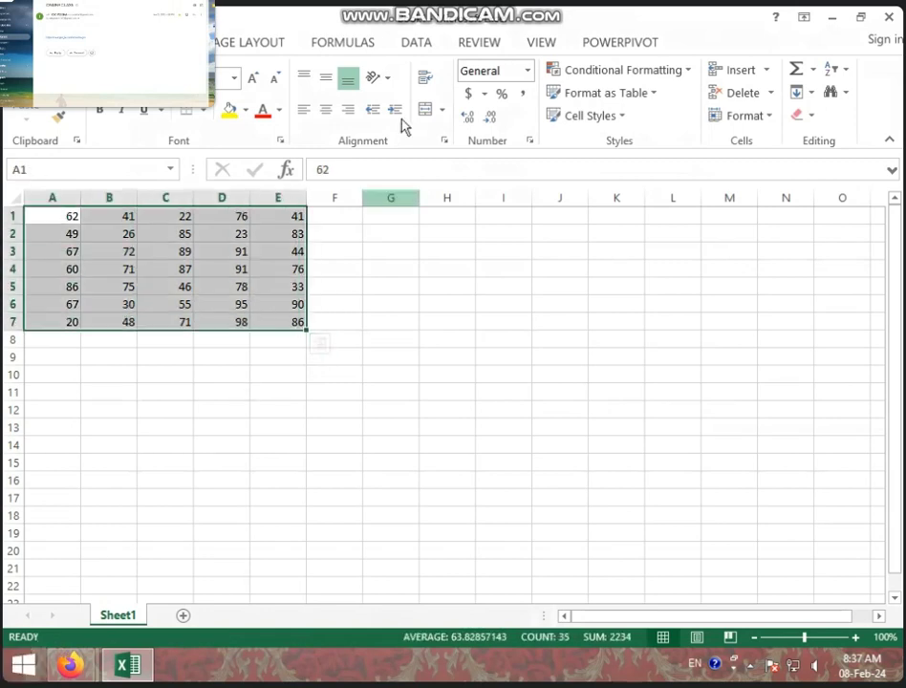
{"action": "left_click", "coordinate": [600, 73]}
{"action": "mouse_move", "coordinate": [650, 113]}
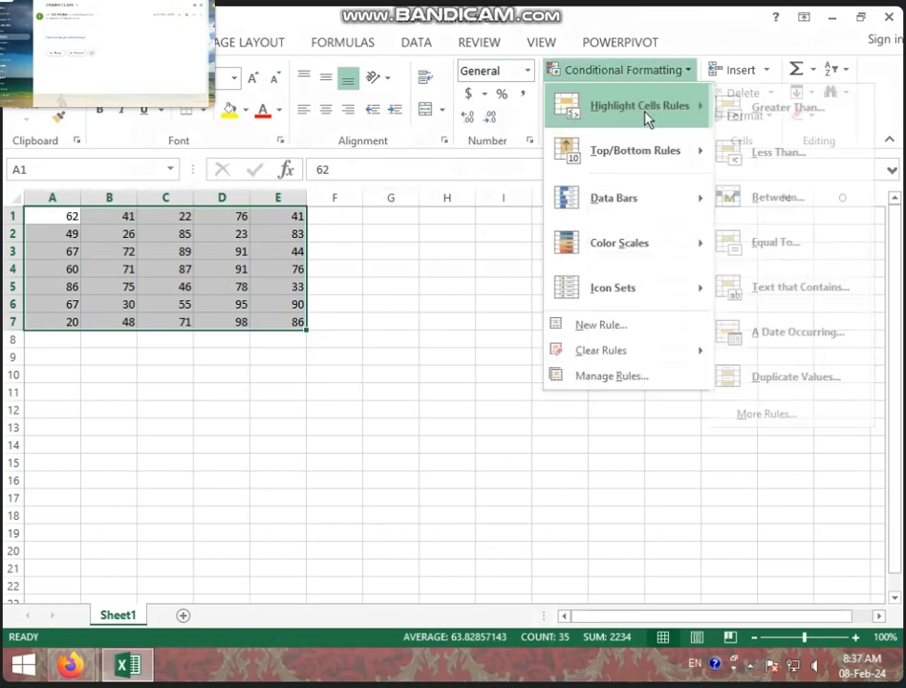
{"action": "left_click", "coordinate": [740, 113]}
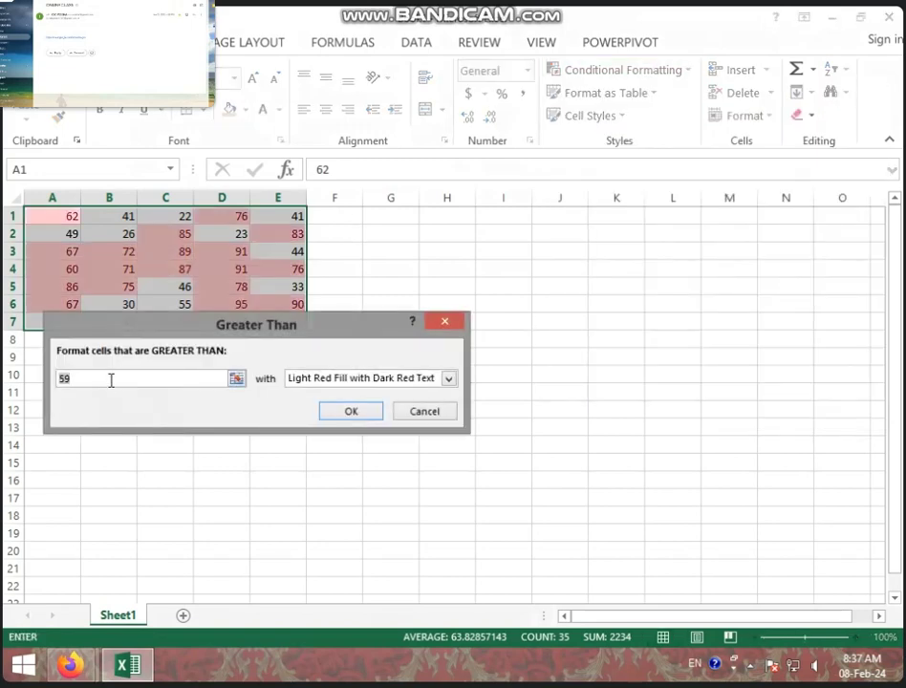
{"action": "type", "text": "90"}
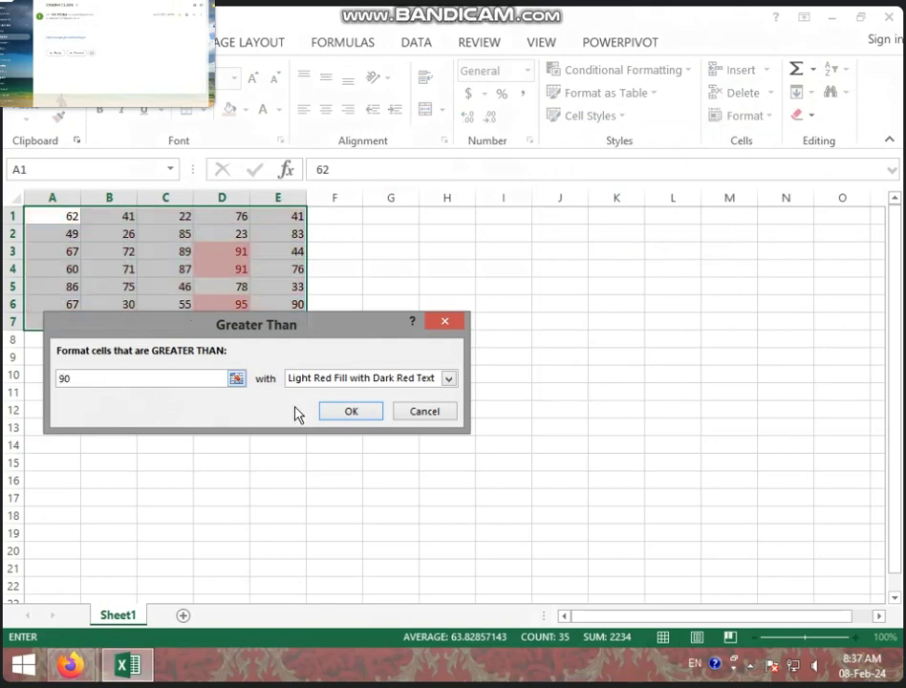
- Apply the Greater Than 90 rule to A1:E7 with a custom light orange fill, and undo it
{"action": "left_click", "coordinate": [449, 381]}
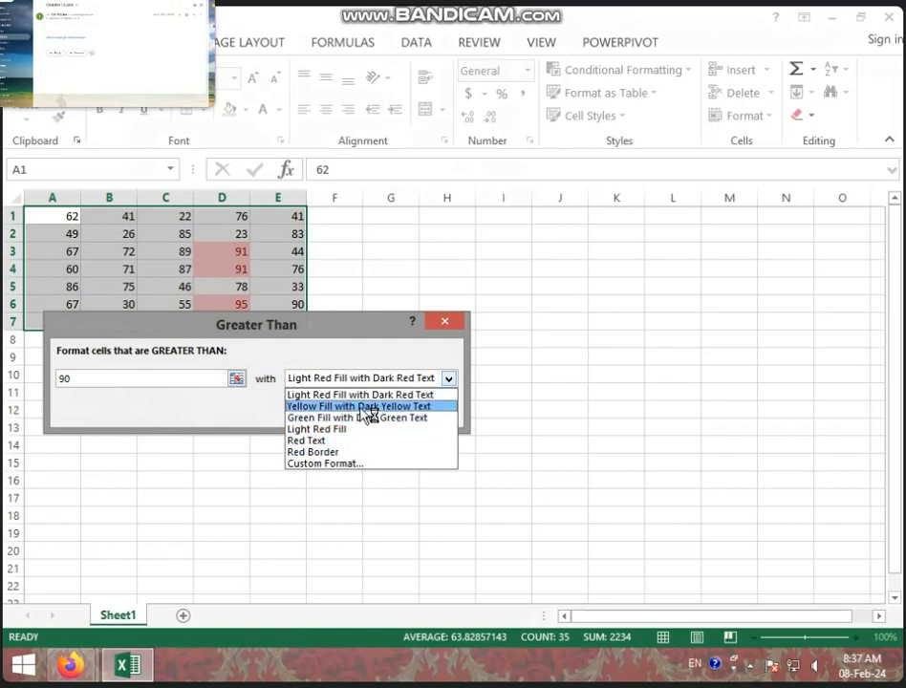
{"action": "left_click", "coordinate": [346, 466]}
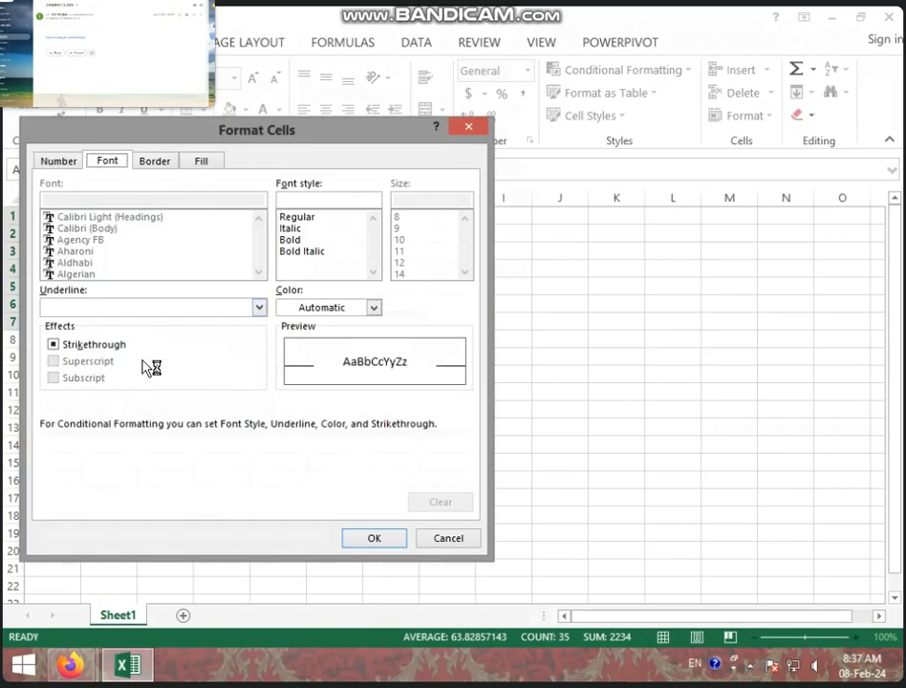
{"action": "left_click", "coordinate": [201, 165]}
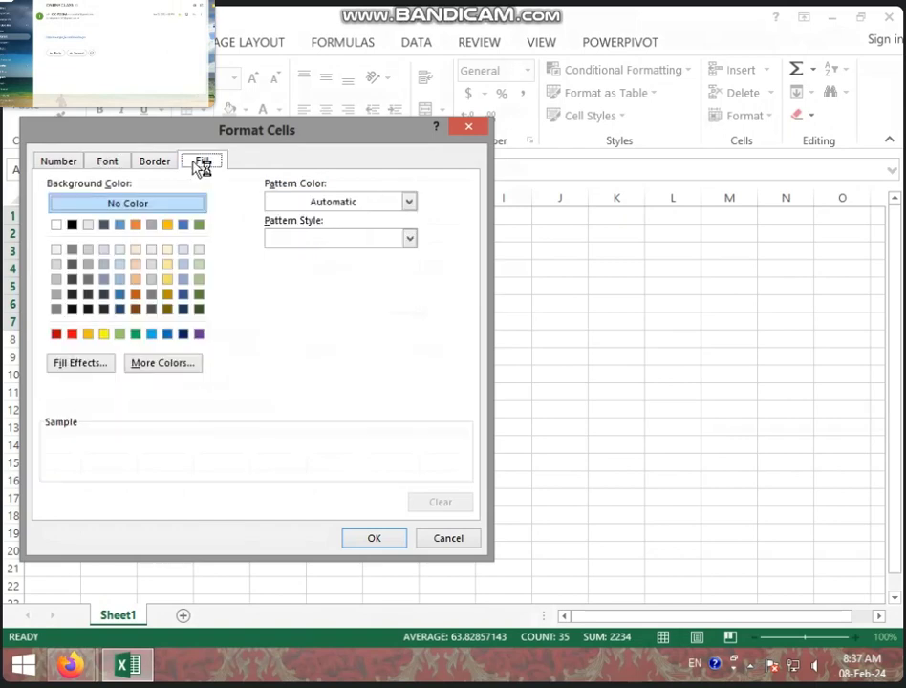
{"action": "left_click", "coordinate": [135, 250]}
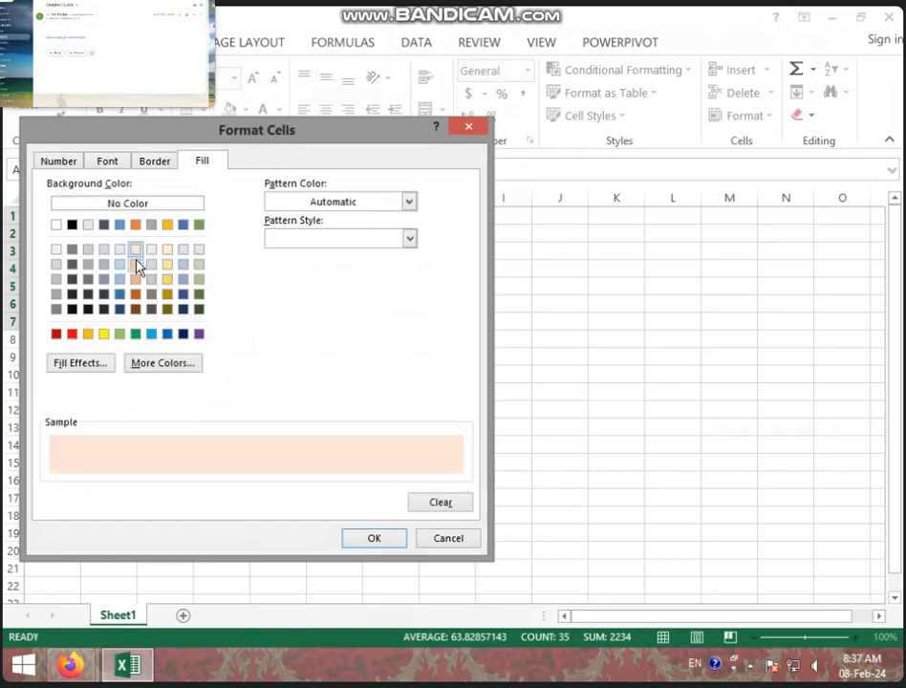
{"action": "left_click", "coordinate": [366, 540]}
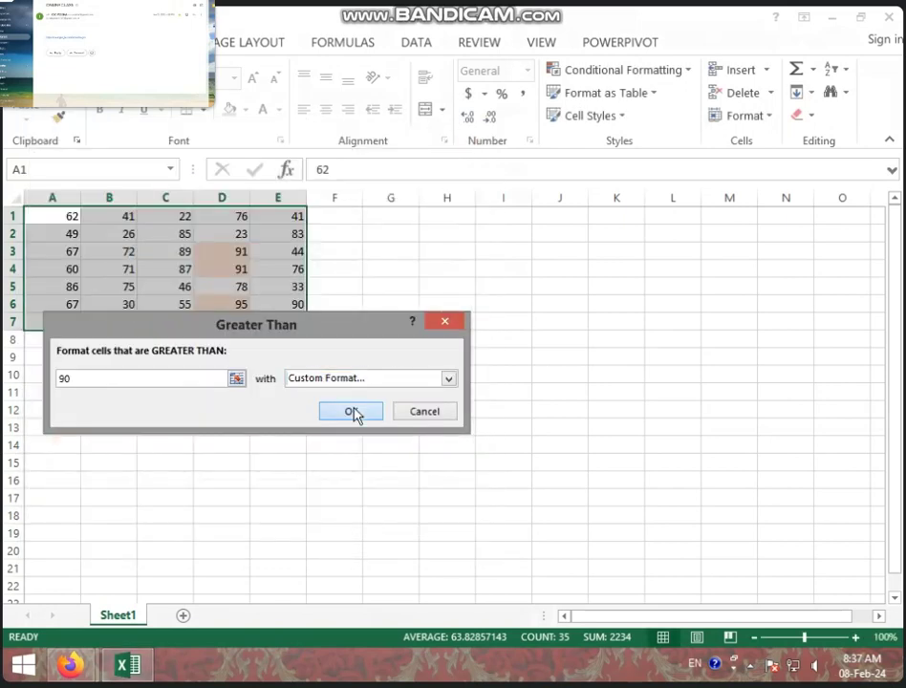
{"action": "left_click", "coordinate": [355, 411]}
{"action": "left_click", "coordinate": [197, 352]}
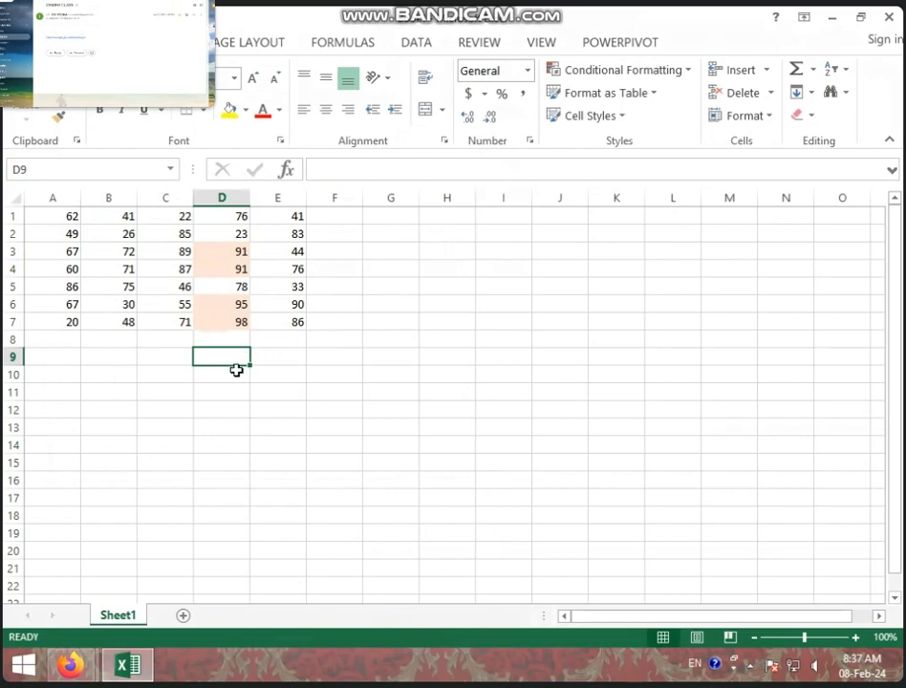
{"action": "key", "text": "ctrl+z"}
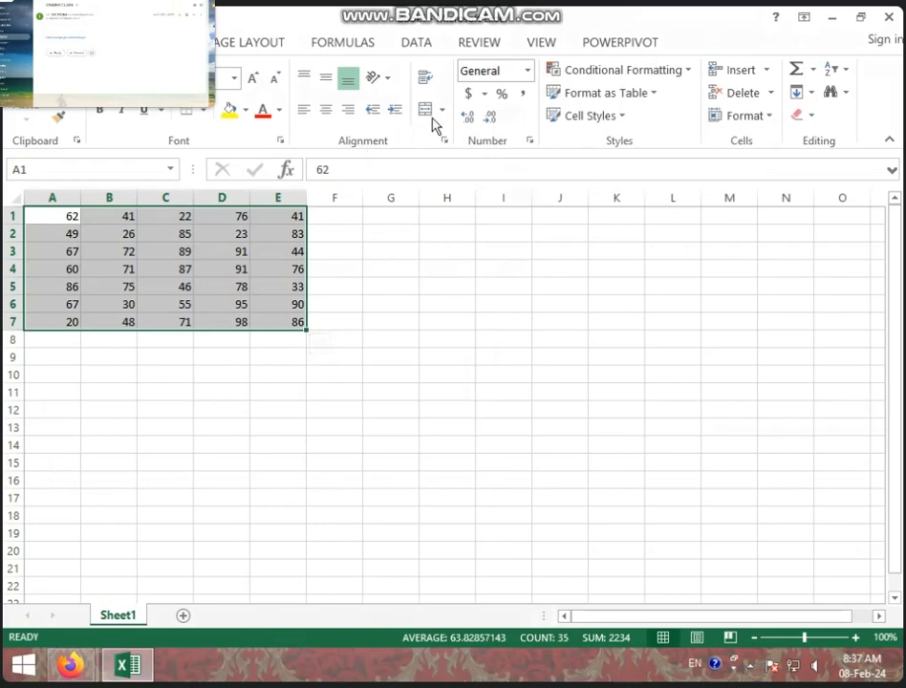
- Highlight values in A1:E7 less than 40 with Light Red Fill with Dark Red Text, and undo the rule
{"action": "left_click", "coordinate": [628, 69]}
{"action": "mouse_move", "coordinate": [633, 105]}
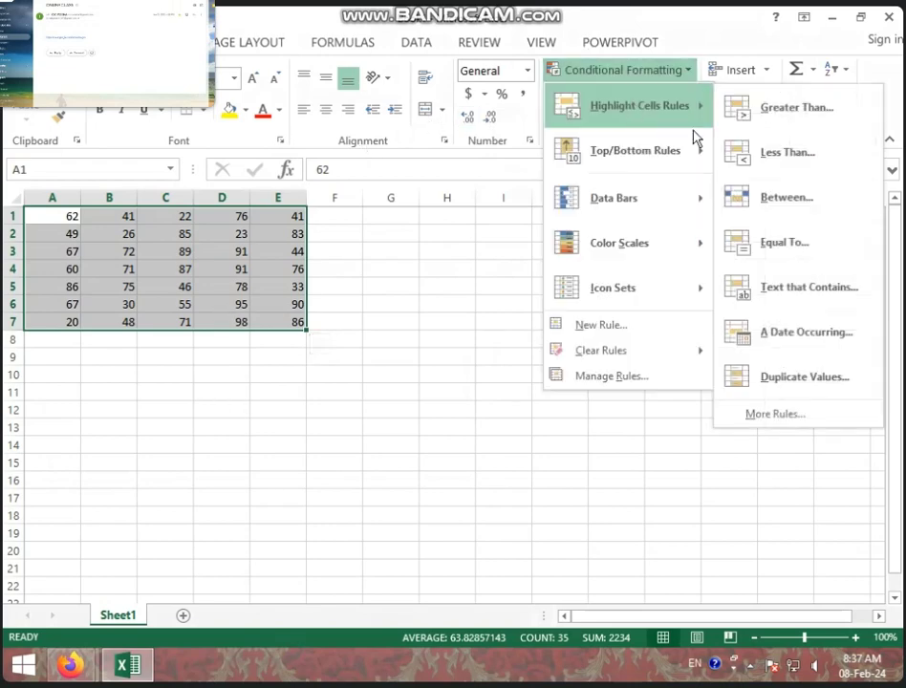
{"action": "left_click", "coordinate": [787, 154]}
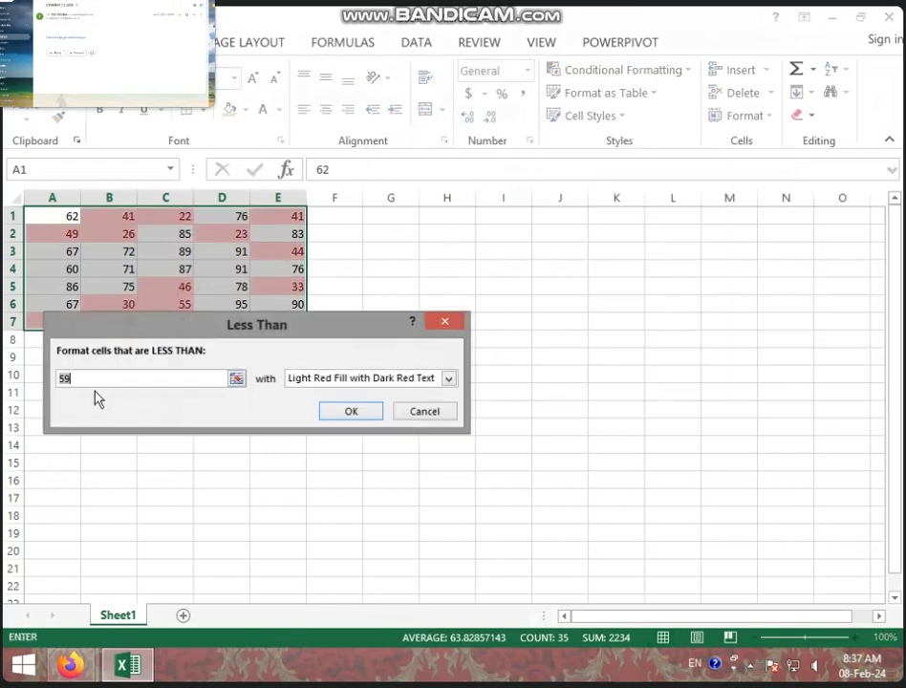
{"action": "key", "text": "BackSpace"}
{"action": "type", "text": "40"}
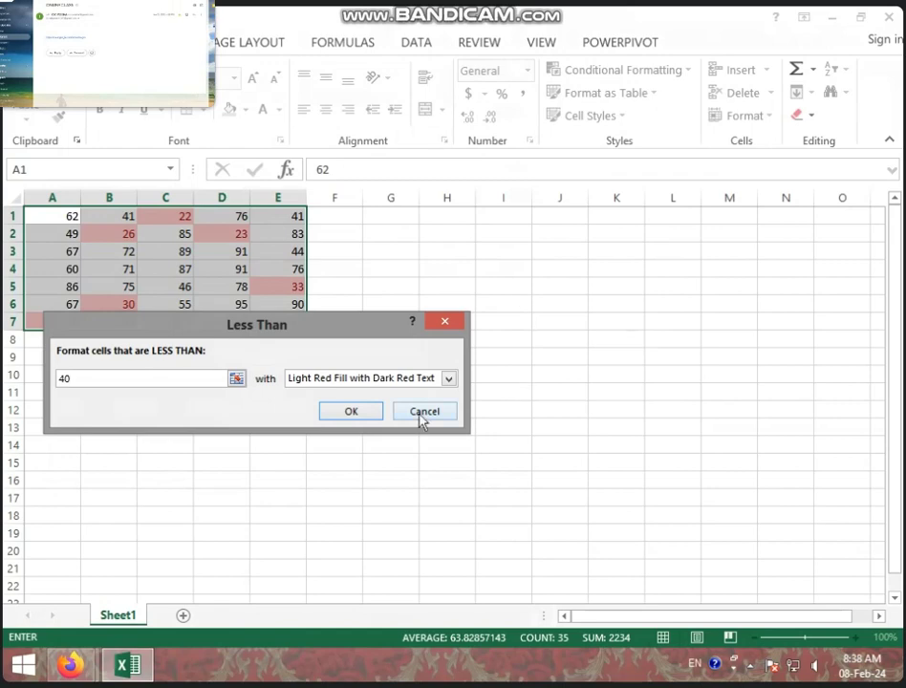
{"action": "left_click", "coordinate": [449, 379]}
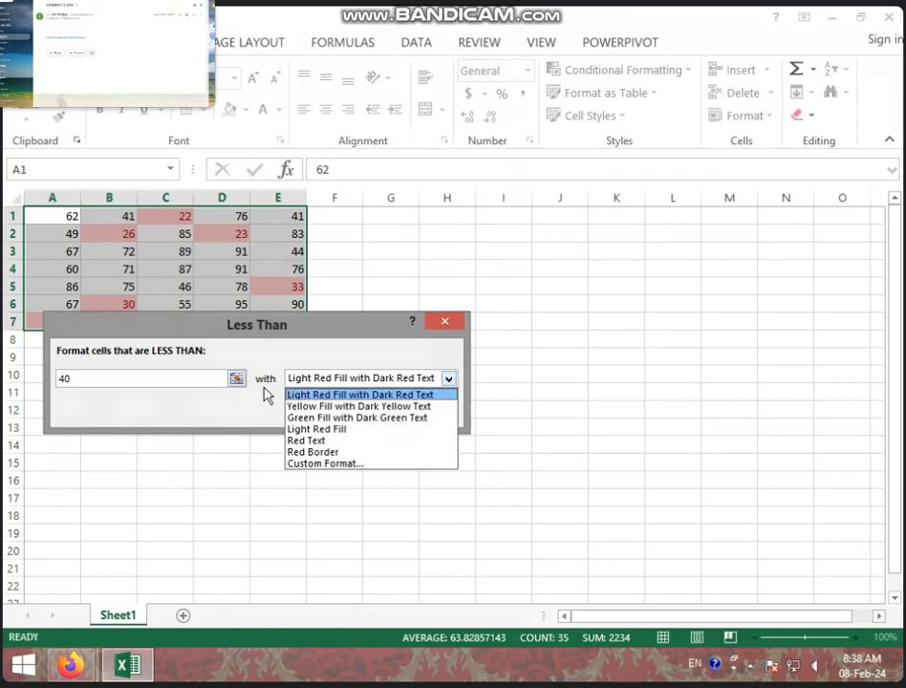
{"action": "left_click", "coordinate": [380, 488]}
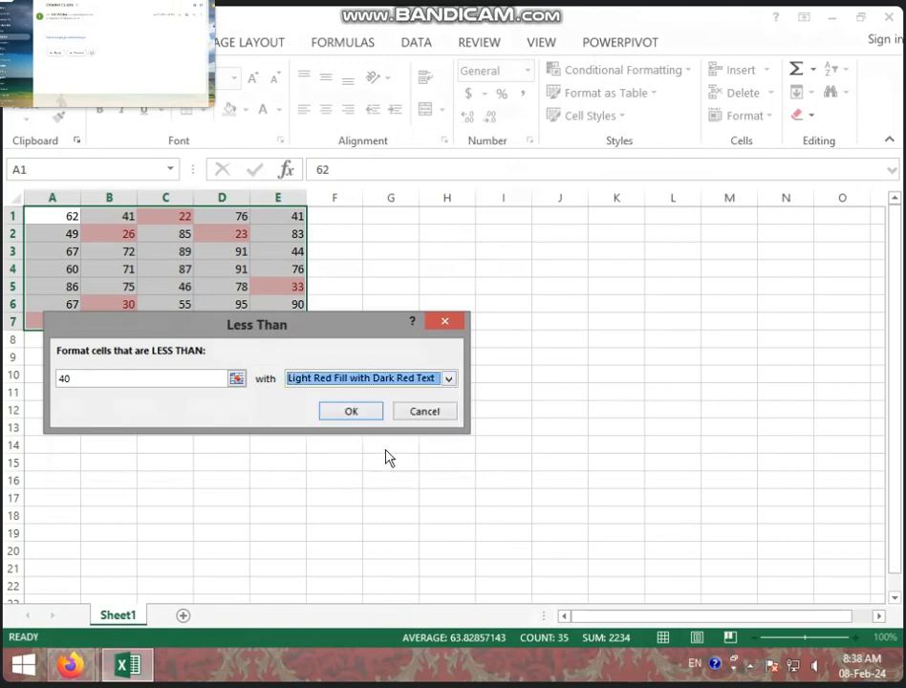
{"action": "left_click", "coordinate": [351, 411]}
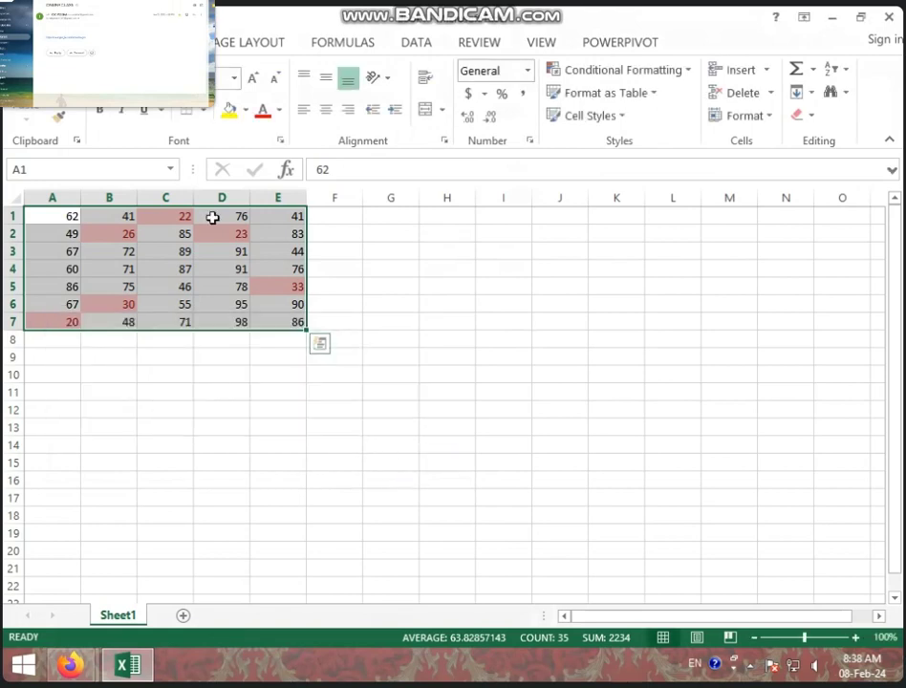
{"action": "left_click", "coordinate": [196, 381]}
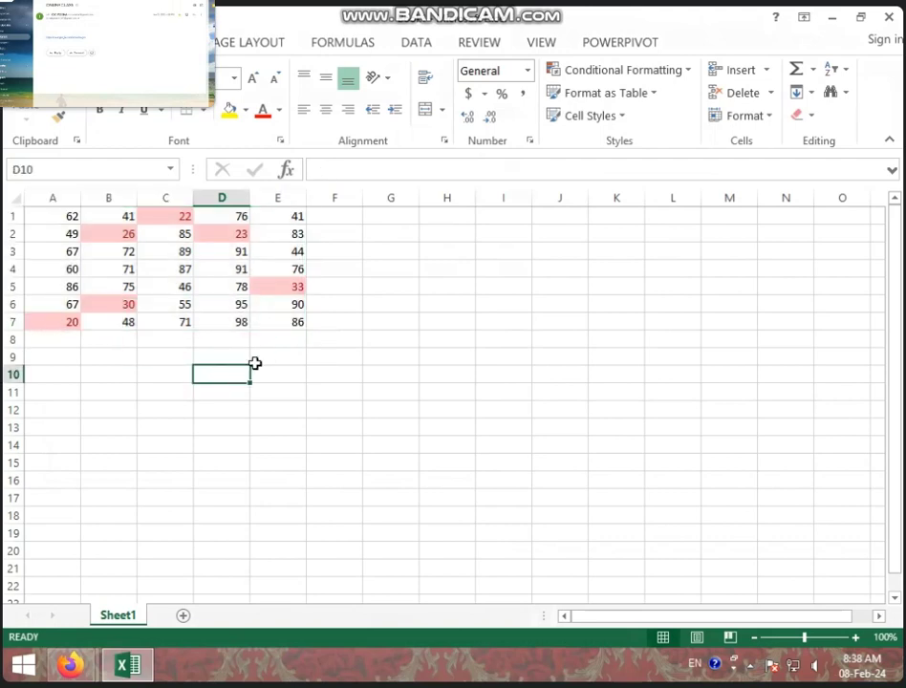
{"action": "key", "text": "ctrl+z"}
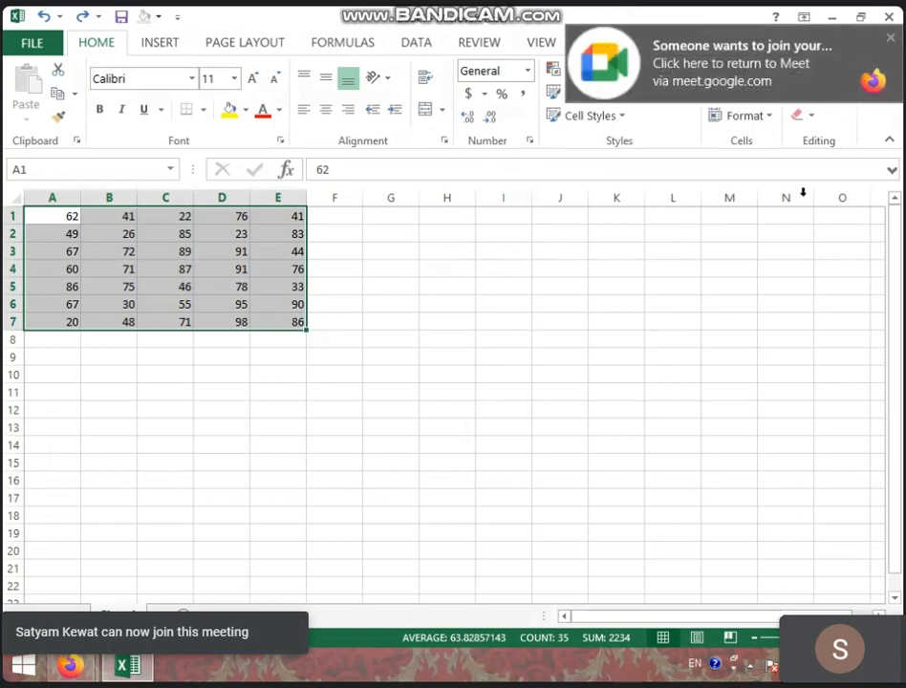
- Set up a Between conditional formatting rule on A1:E7 with limits of 60 and 80
{"action": "left_click", "coordinate": [698, 265]}
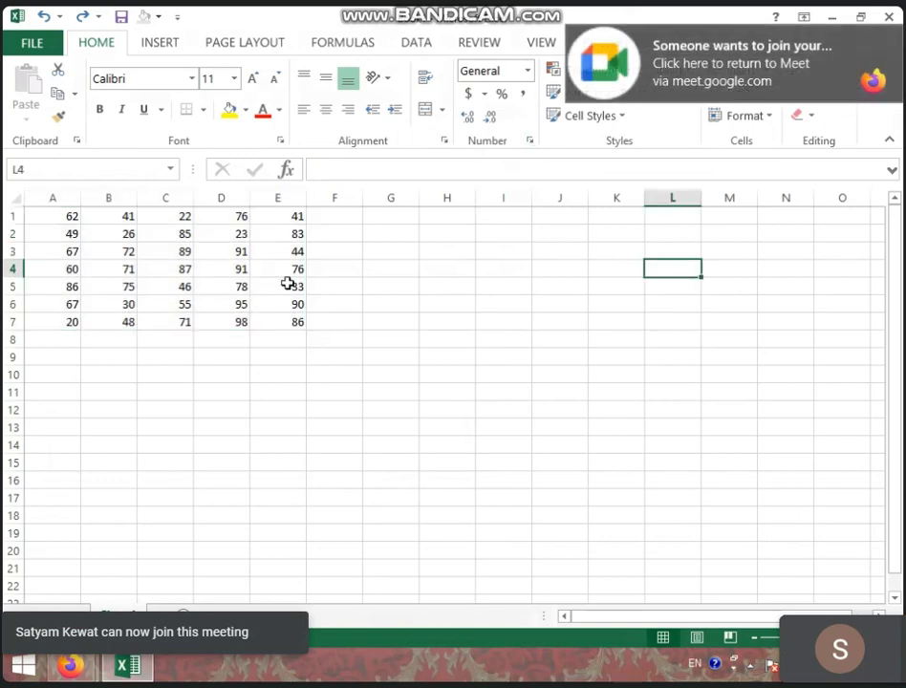
{"action": "left_click_drag", "start_coordinate": [75, 214], "coordinate": [259, 327]}
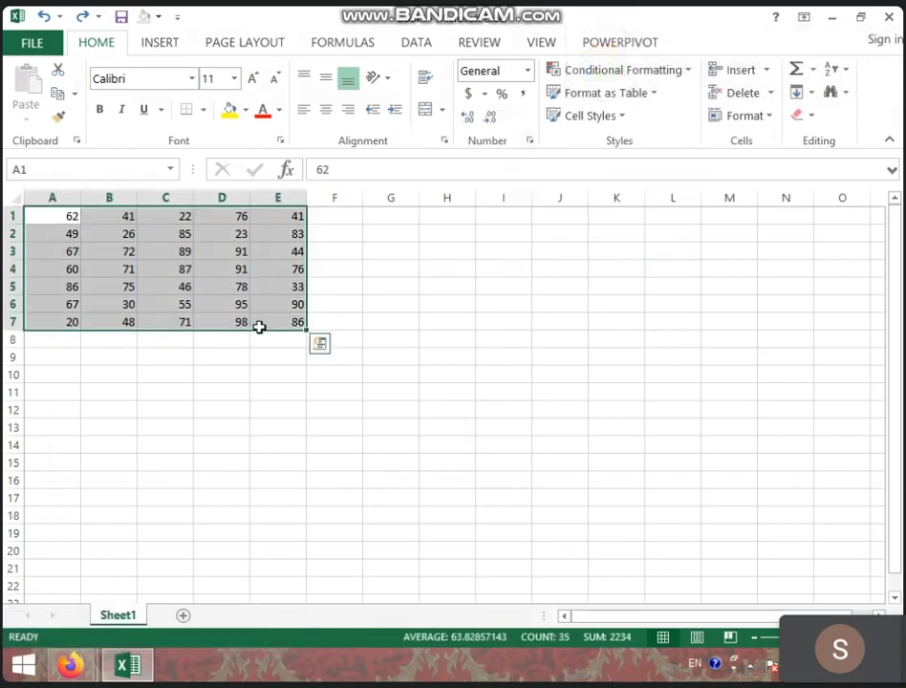
{"action": "left_click", "coordinate": [673, 69]}
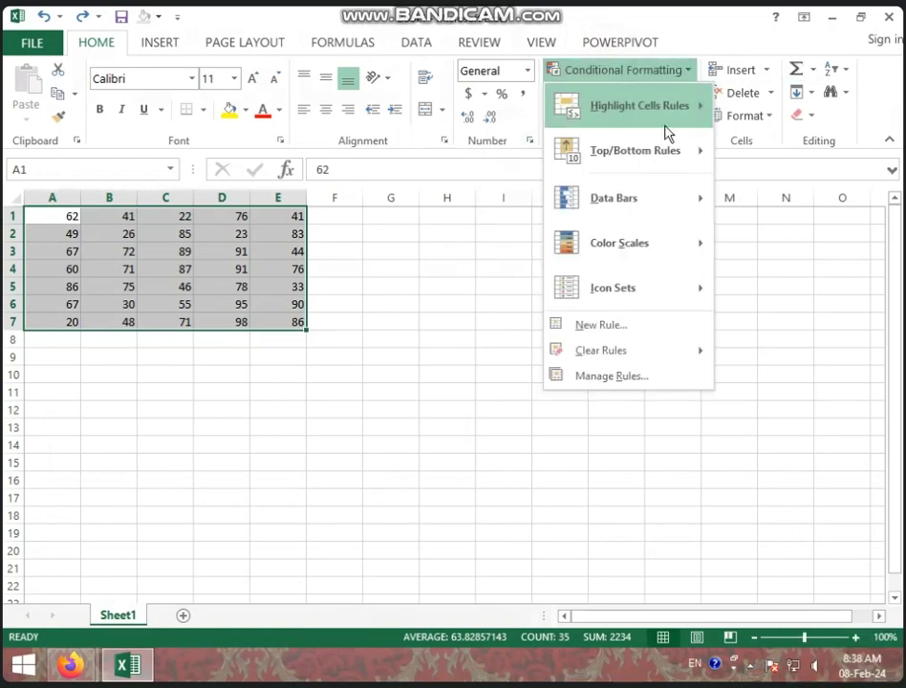
{"action": "mouse_move", "coordinate": [660, 119]}
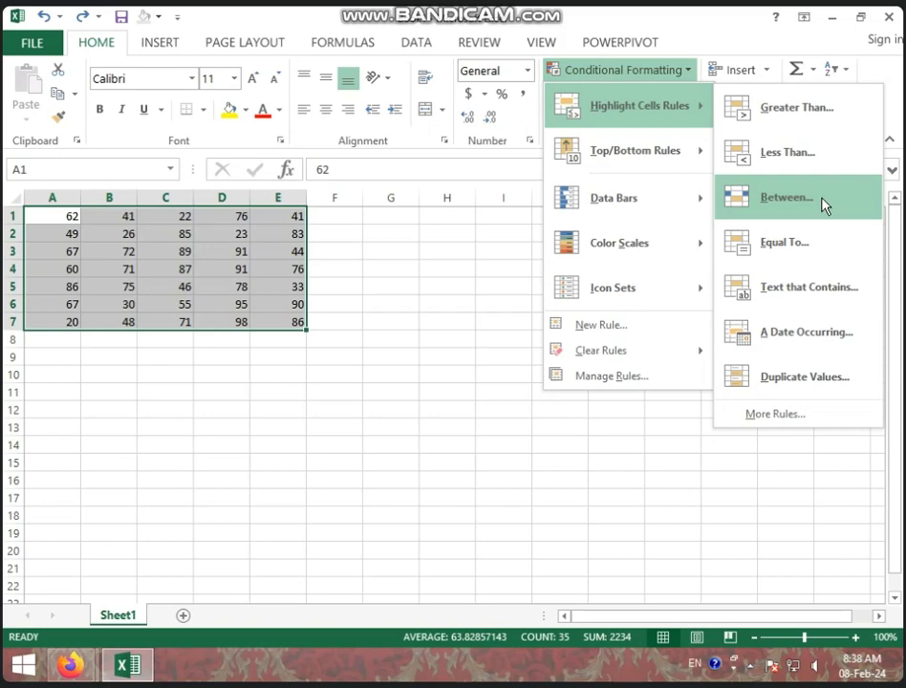
{"action": "left_click", "coordinate": [824, 205]}
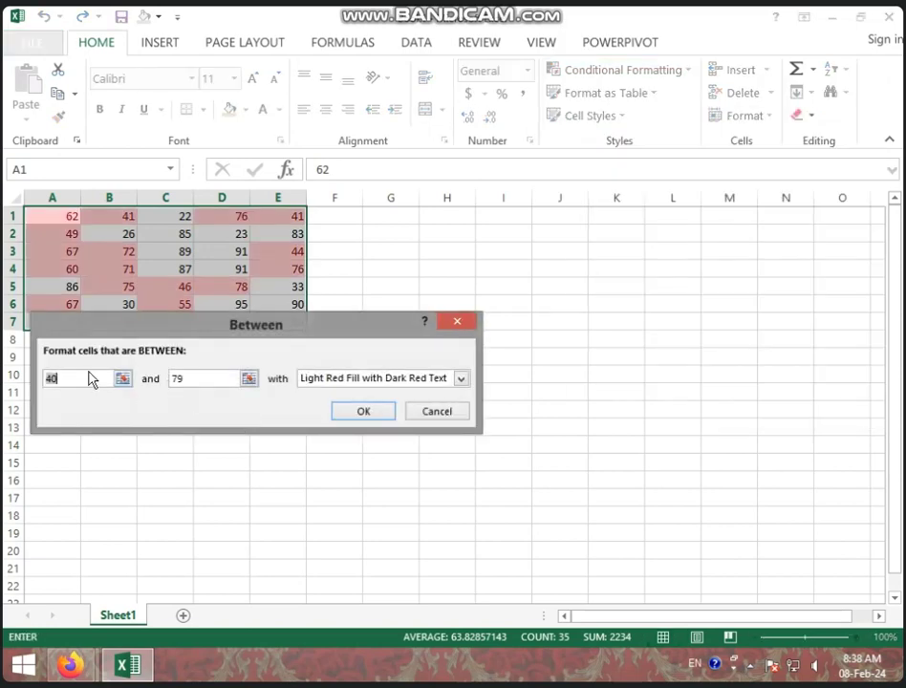
{"action": "key", "text": "BackSpace"}
{"action": "type", "text": "60"}
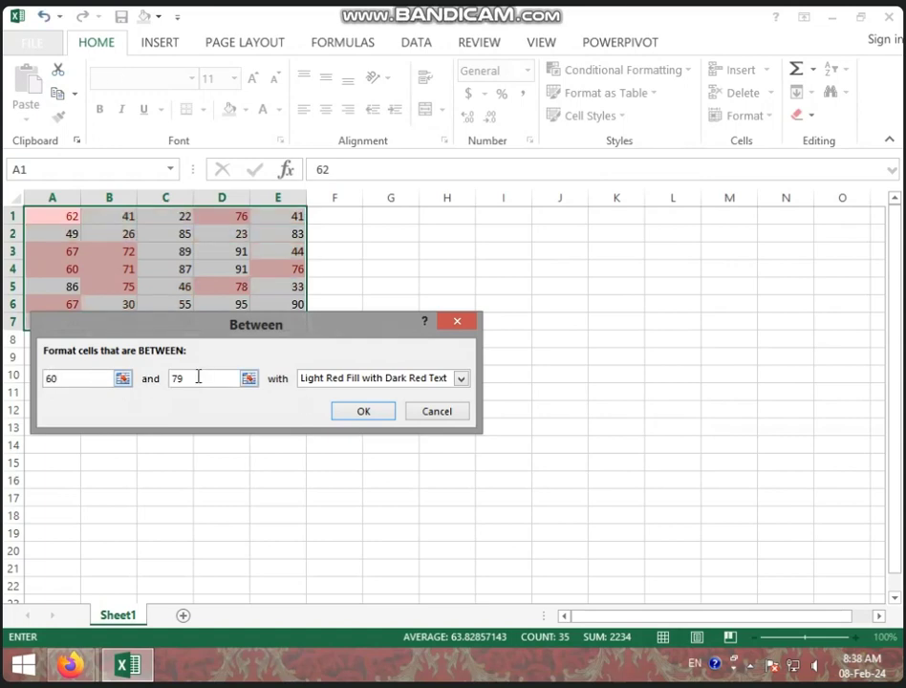
{"action": "left_click_drag", "start_coordinate": [197, 377], "coordinate": [151, 383]}
{"action": "type", "text": "80"}
- Apply the Between rule with Yellow Fill with Dark Yellow Text, and undo it
{"action": "left_click", "coordinate": [461, 379]}
{"action": "left_click", "coordinate": [372, 404]}
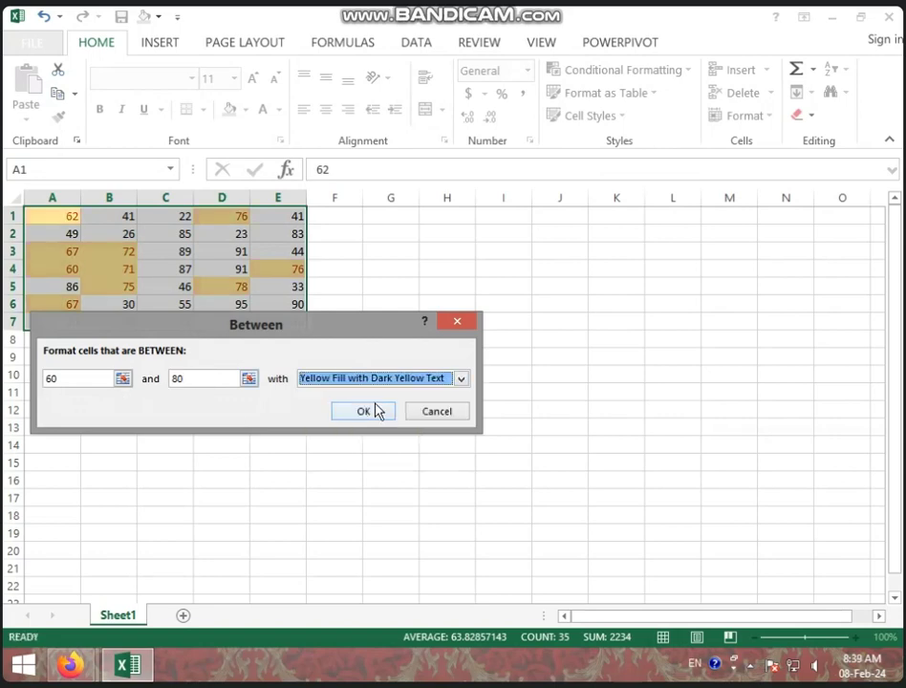
{"action": "left_click", "coordinate": [376, 411]}
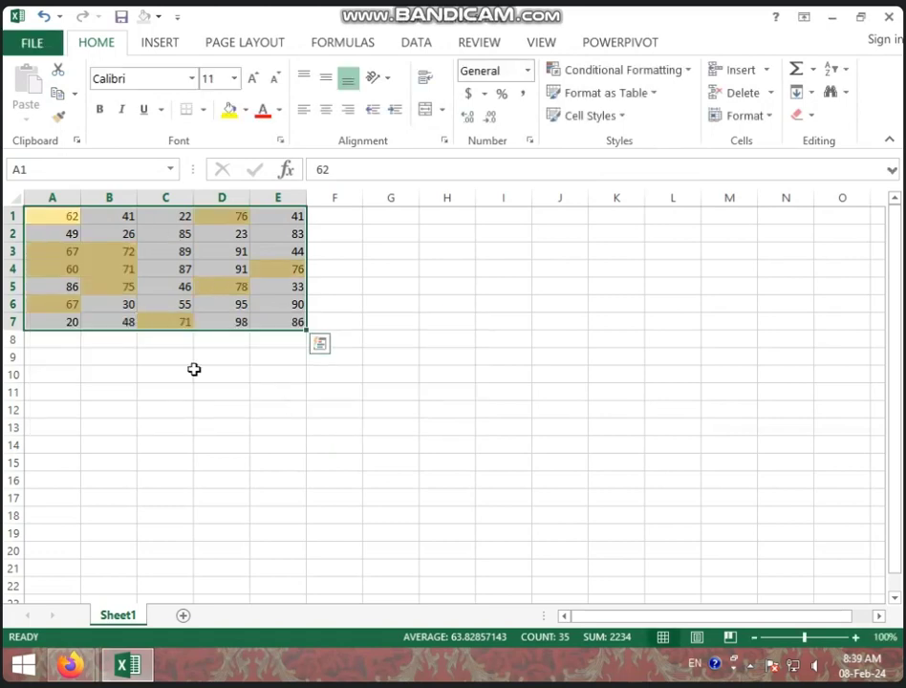
{"action": "left_click", "coordinate": [210, 396]}
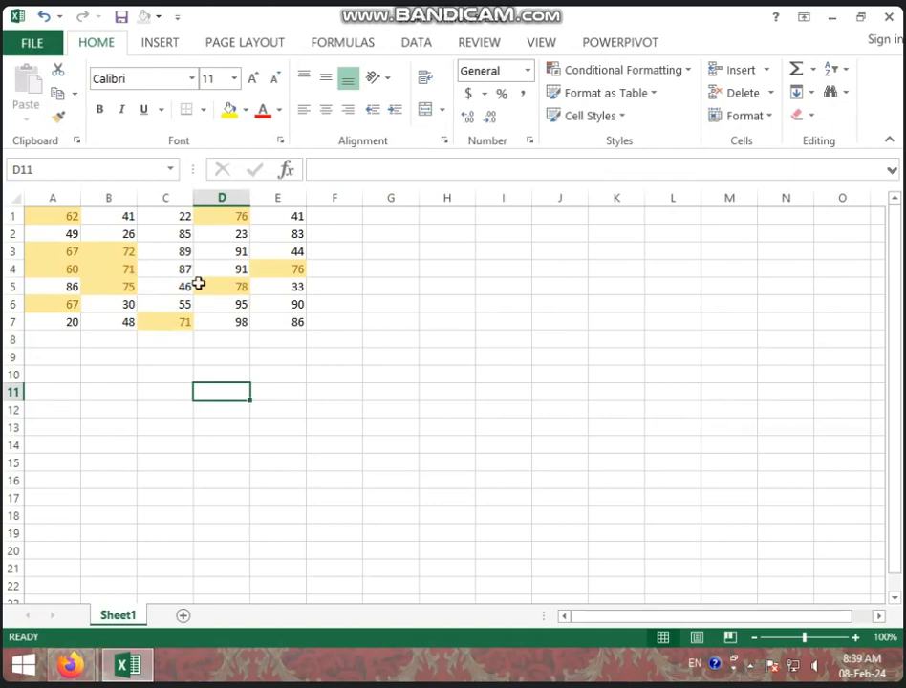
{"action": "key", "text": "ctrl+z"}
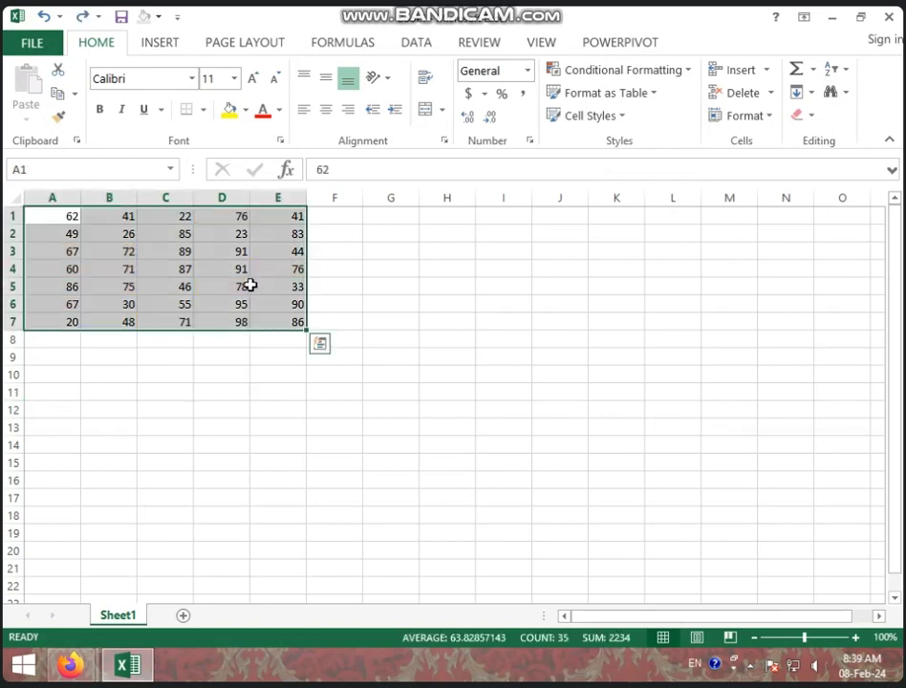
- Highlight values in A1:E7 equal to 91 with Light Red Fill with Dark Red Text
{"action": "left_click", "coordinate": [585, 70]}
{"action": "mouse_move", "coordinate": [579, 112]}
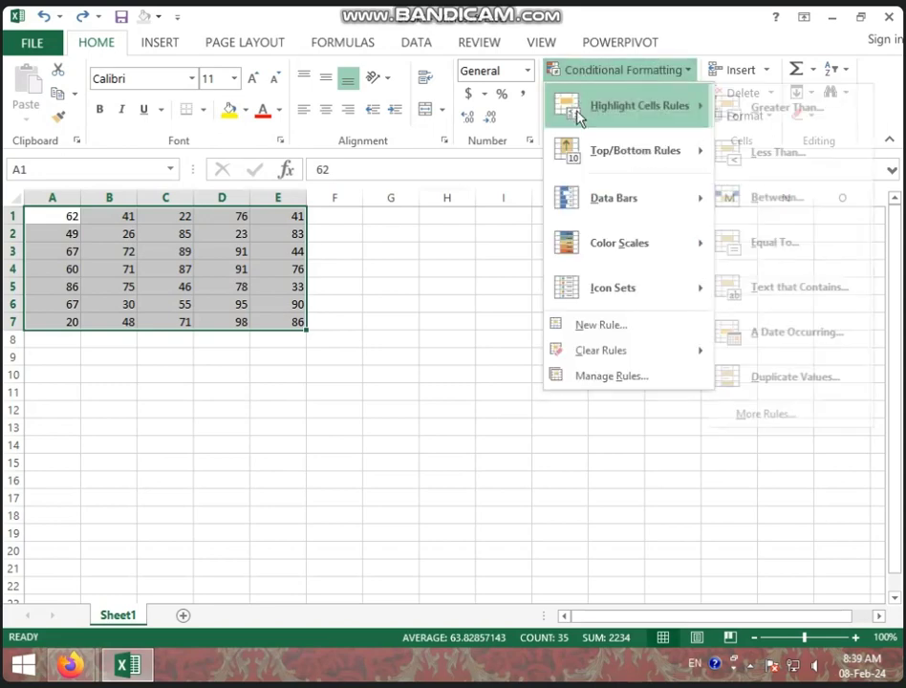
{"action": "left_click", "coordinate": [811, 254]}
{"action": "type", "text": "59"}
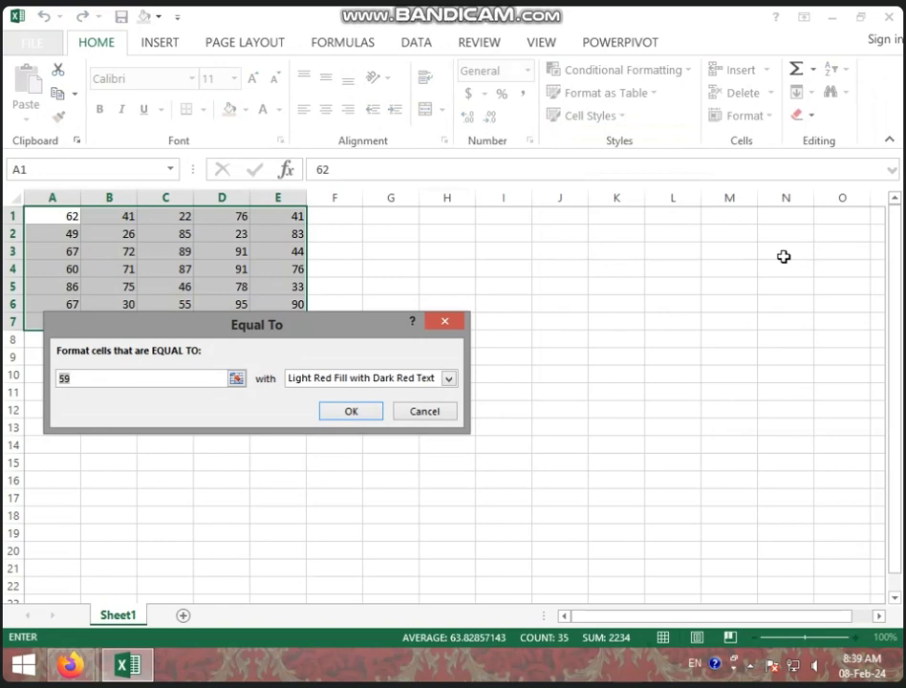
{"action": "key", "text": "BackSpace"}
{"action": "type", "text": "91"}
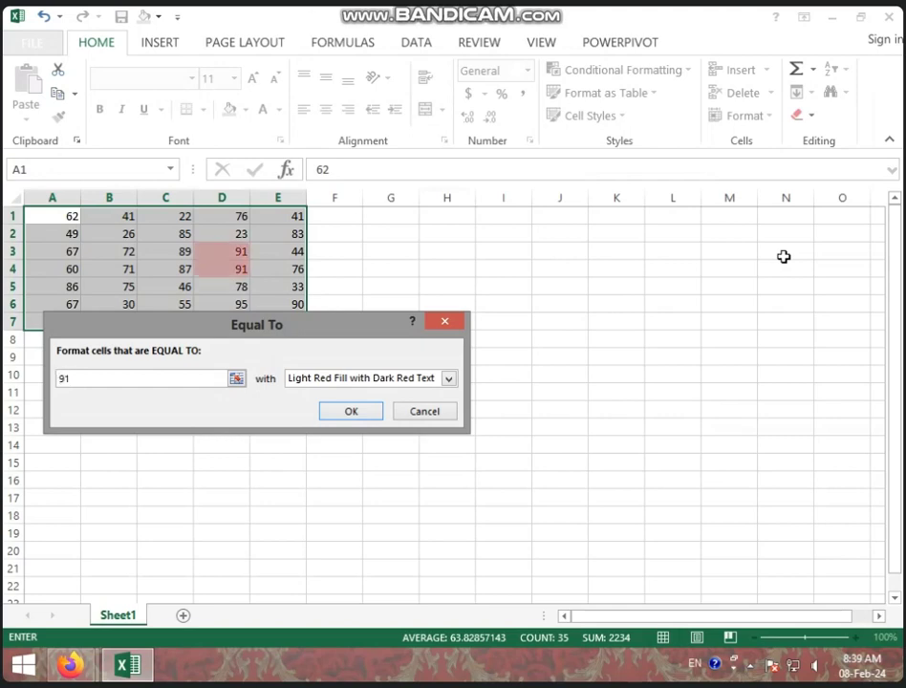
{"action": "left_click", "coordinate": [334, 413]}
{"action": "left_click", "coordinate": [241, 306]}
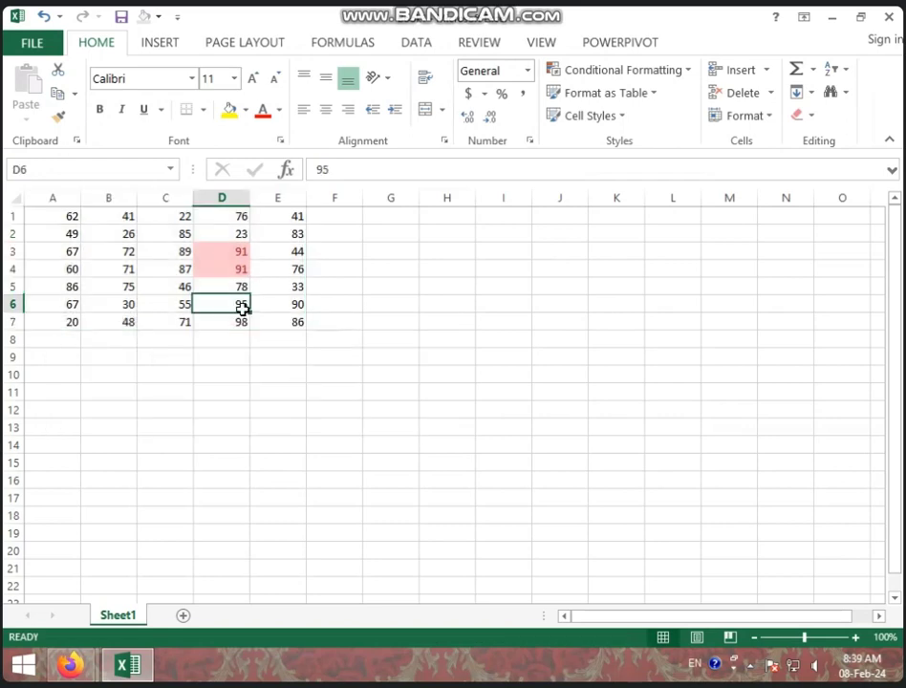
- Change cell E6 to 91 to test the Equal To rule, and undo both the entry and the rule
{"action": "left_click", "coordinate": [268, 301]}
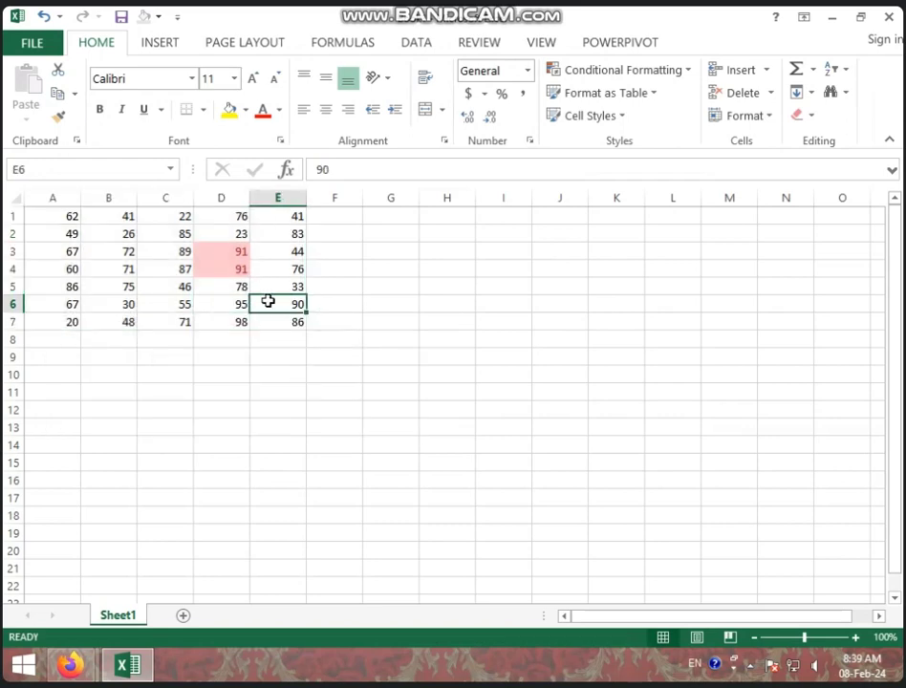
{"action": "type", "text": "91"}
{"action": "left_click", "coordinate": [384, 419]}
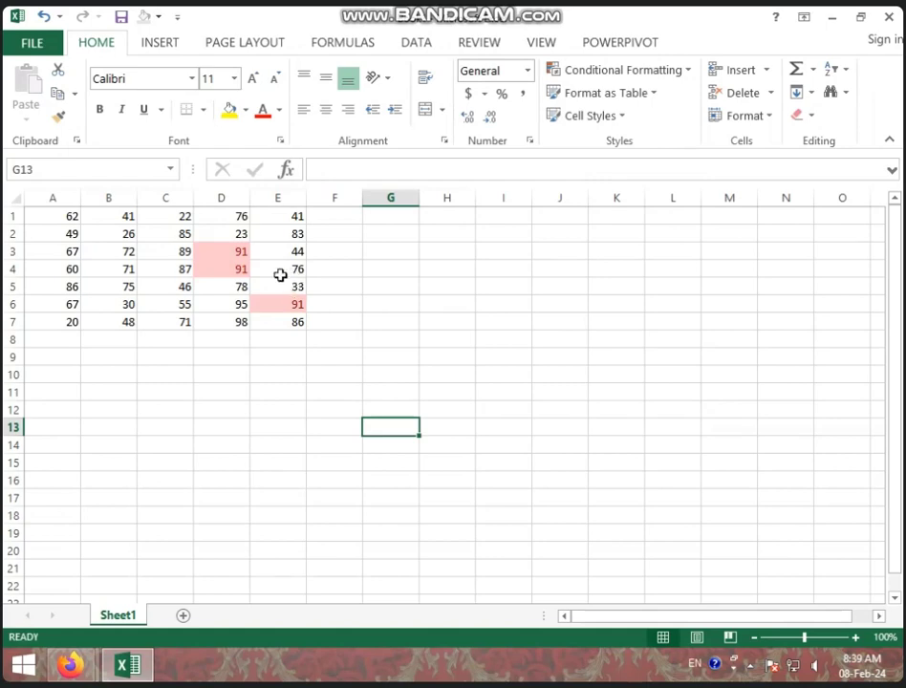
{"action": "key", "text": "ctrl+z"}
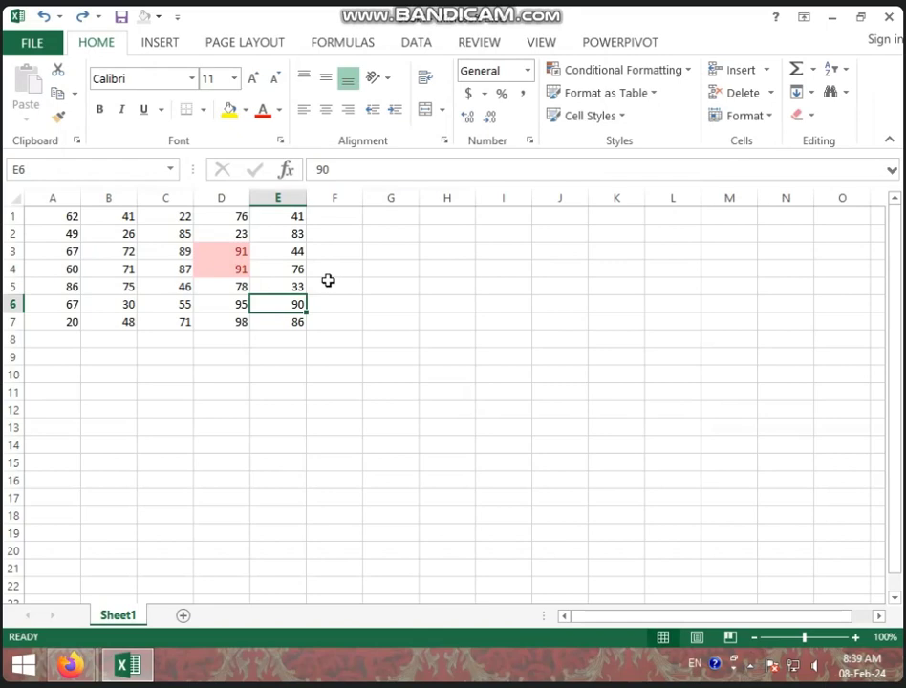
{"action": "key", "text": "ctrl+a"}
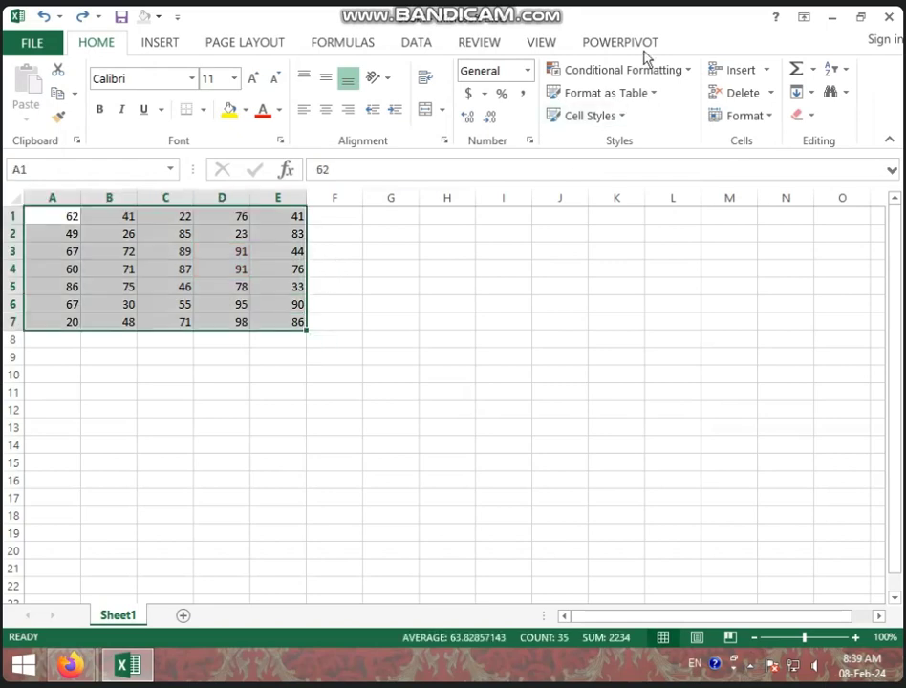
{"action": "left_click", "coordinate": [631, 44]}
{"action": "left_click", "coordinate": [97, 39]}
{"action": "left_click", "coordinate": [587, 71]}
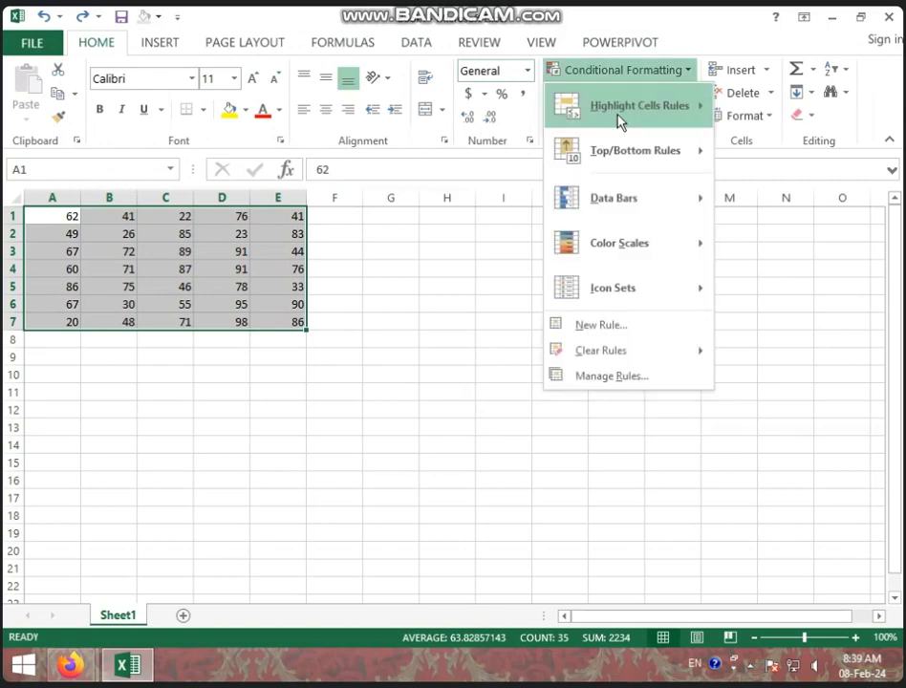
{"action": "mouse_move", "coordinate": [621, 113]}
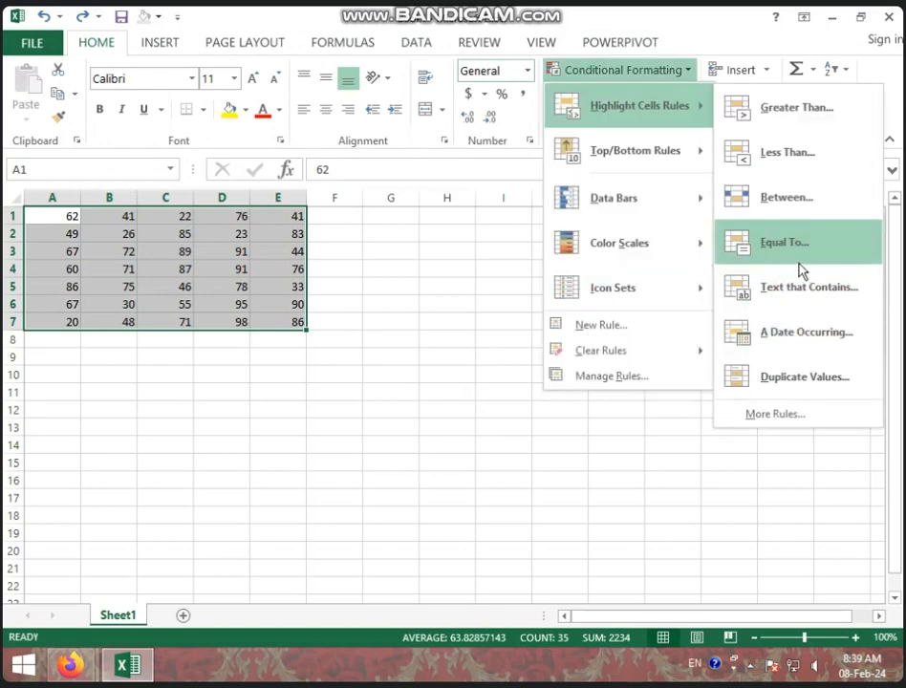
{"action": "left_click", "coordinate": [342, 216]}
- Enter pass in cell F1 and fill it down through F7
{"action": "left_click", "coordinate": [325, 214]}
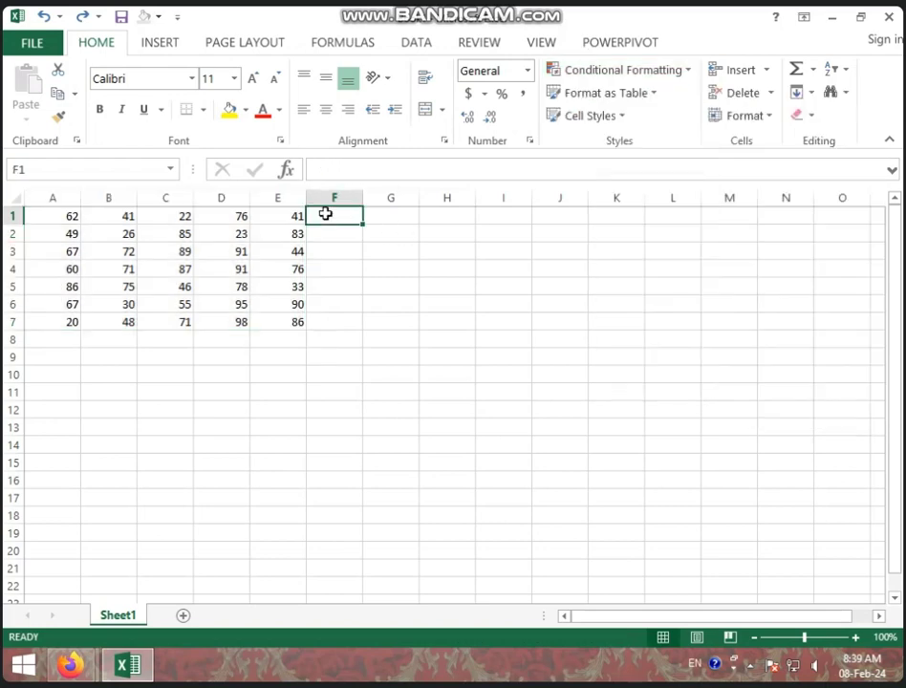
{"action": "type", "text": "pass"}
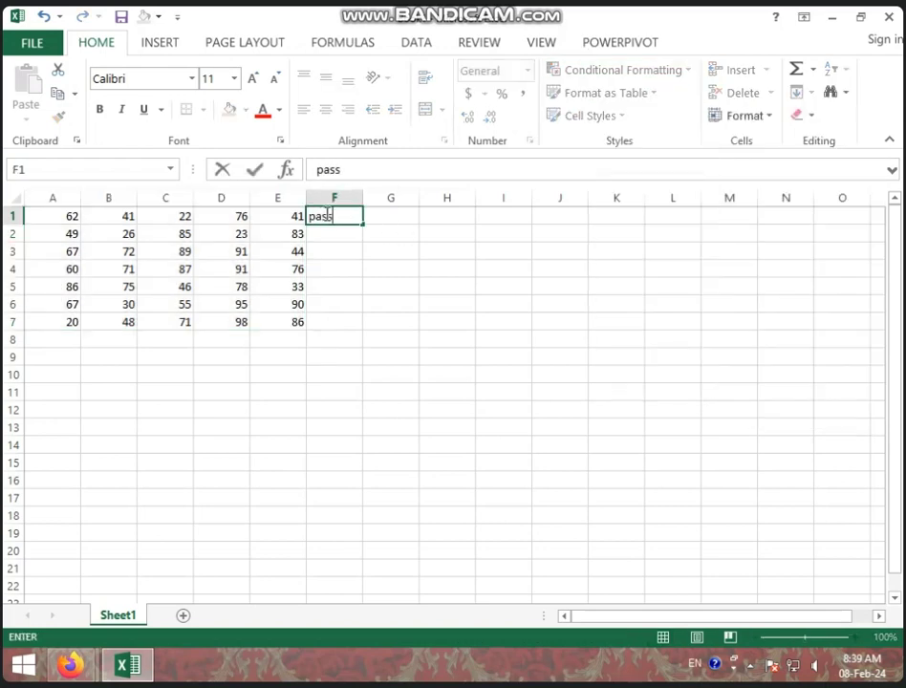
{"action": "left_click", "coordinate": [513, 388]}
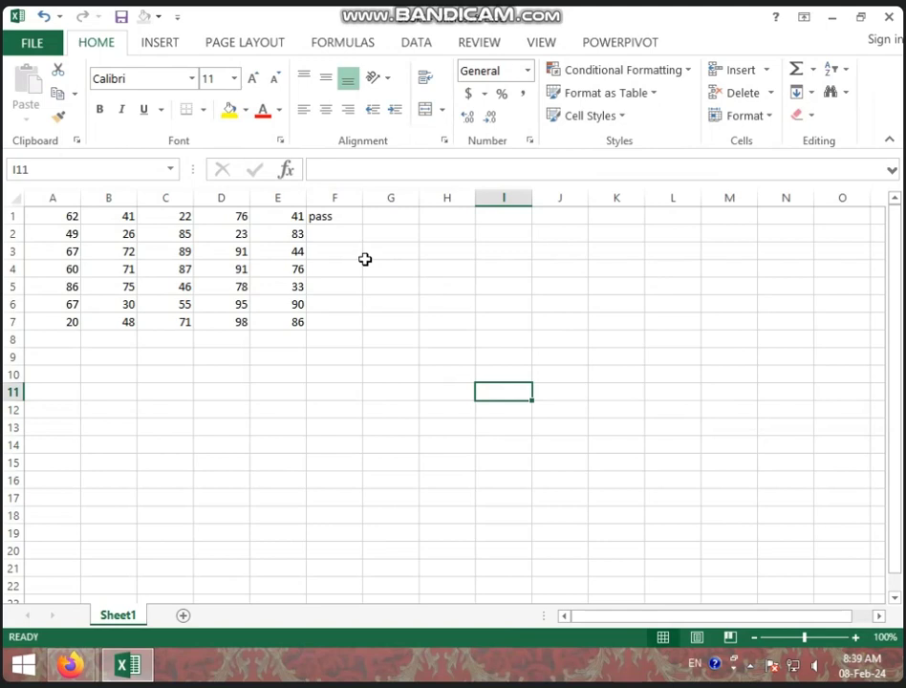
{"action": "left_click", "coordinate": [328, 212]}
{"action": "left_click", "coordinate": [366, 222]}
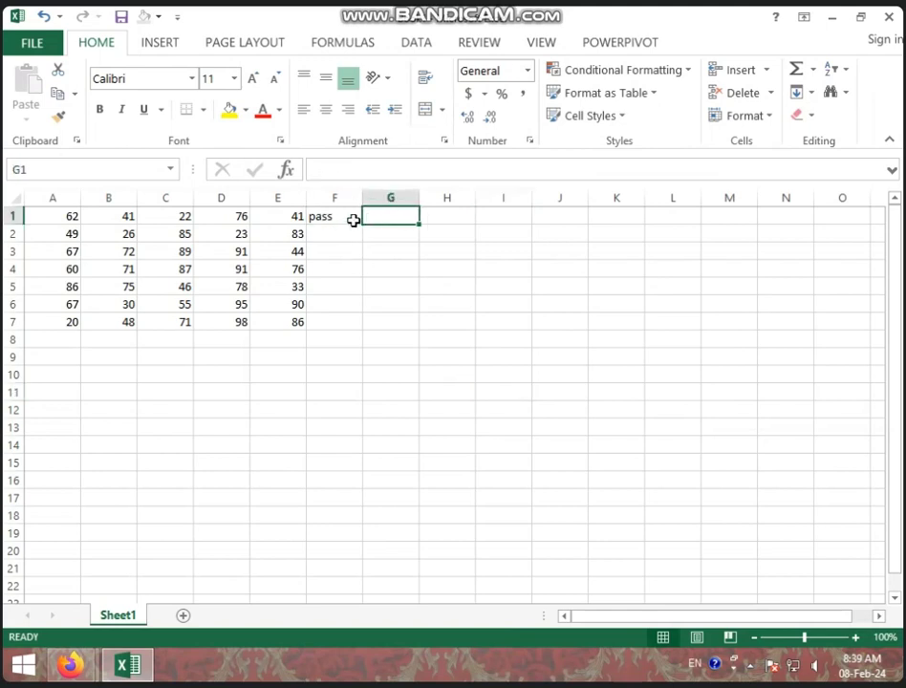
{"action": "left_click", "coordinate": [354, 221]}
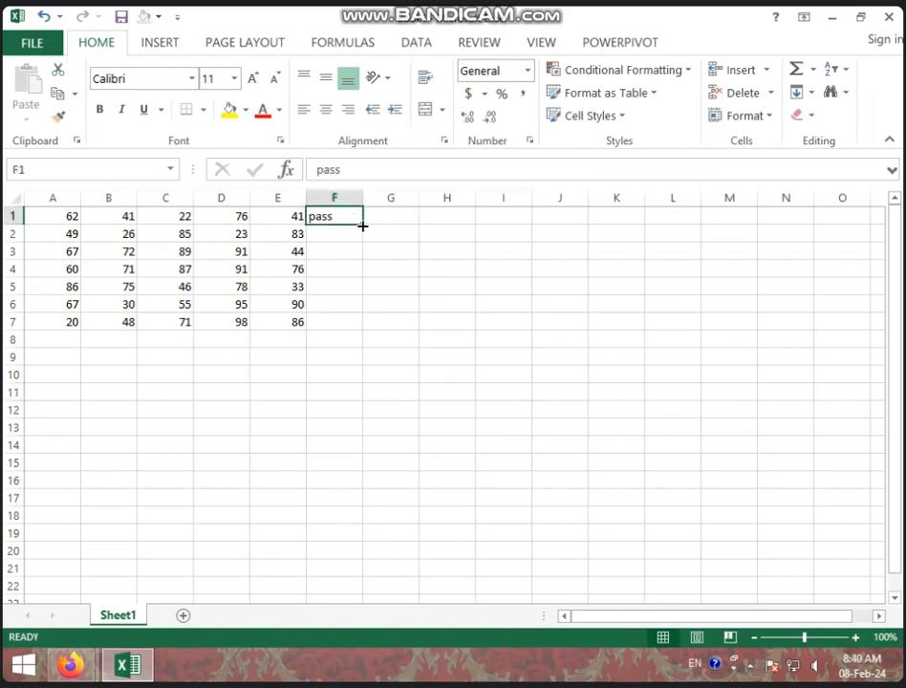
{"action": "left_click_drag", "start_coordinate": [364, 226], "coordinate": [367, 335]}
- Change the entries in cells F3 and F7 to fail
{"action": "left_click", "coordinate": [333, 265]}
{"action": "left_click", "coordinate": [337, 251]}
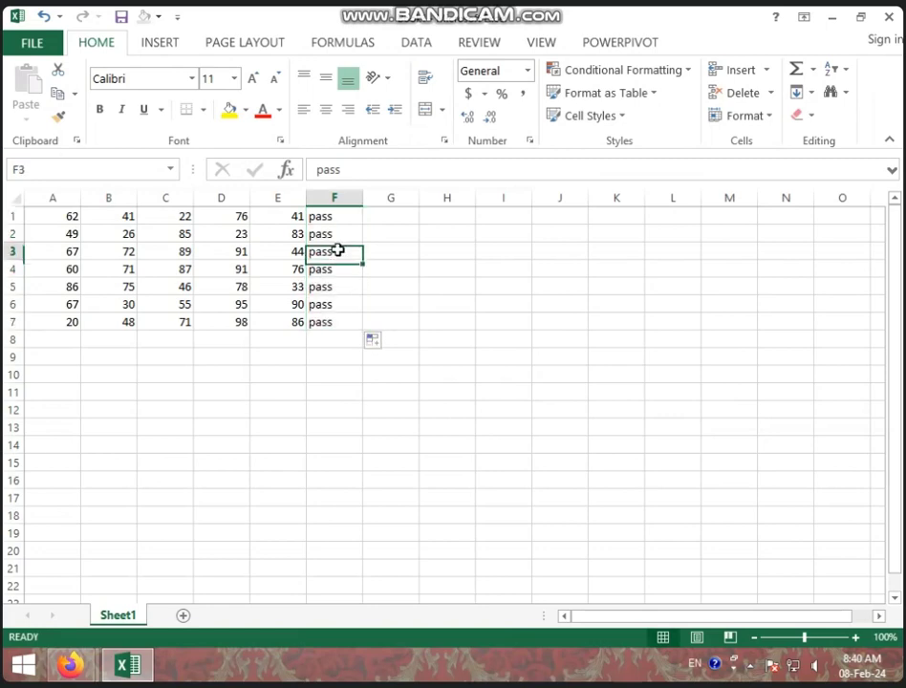
{"action": "type", "text": "fail"}
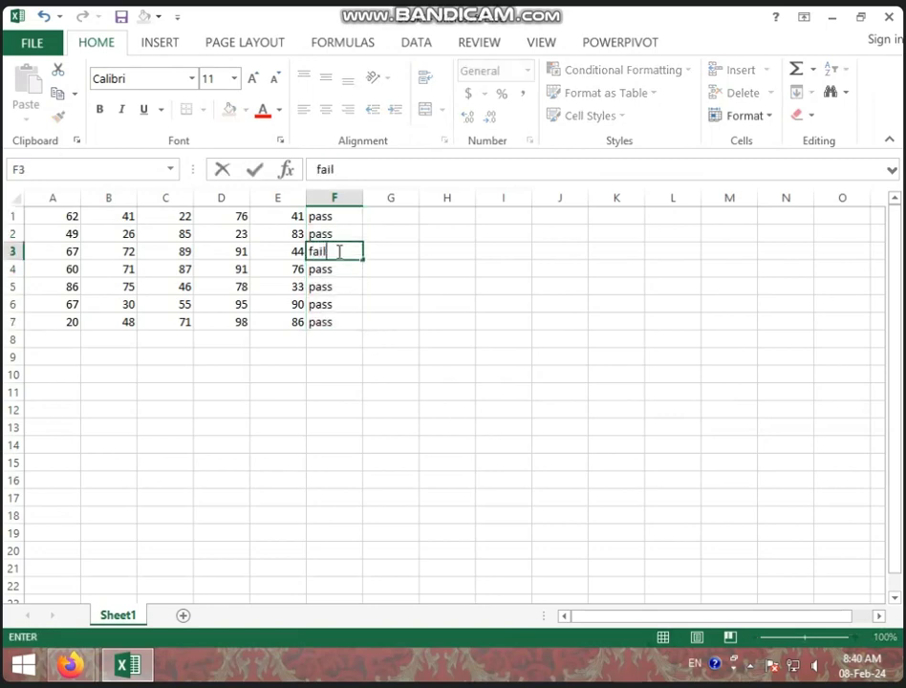
{"action": "left_click", "coordinate": [353, 322]}
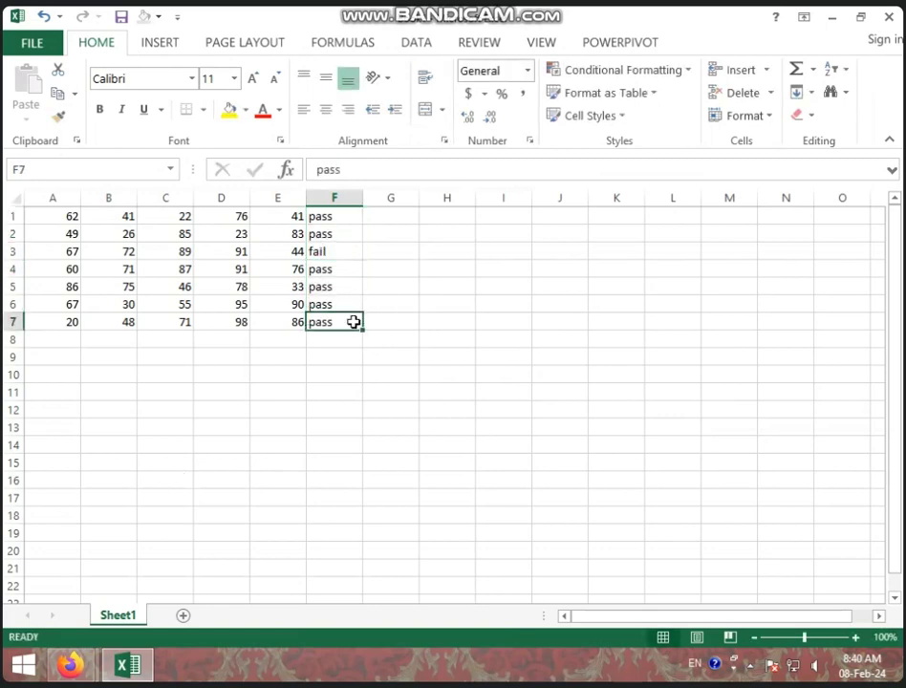
{"action": "type", "text": "fail"}
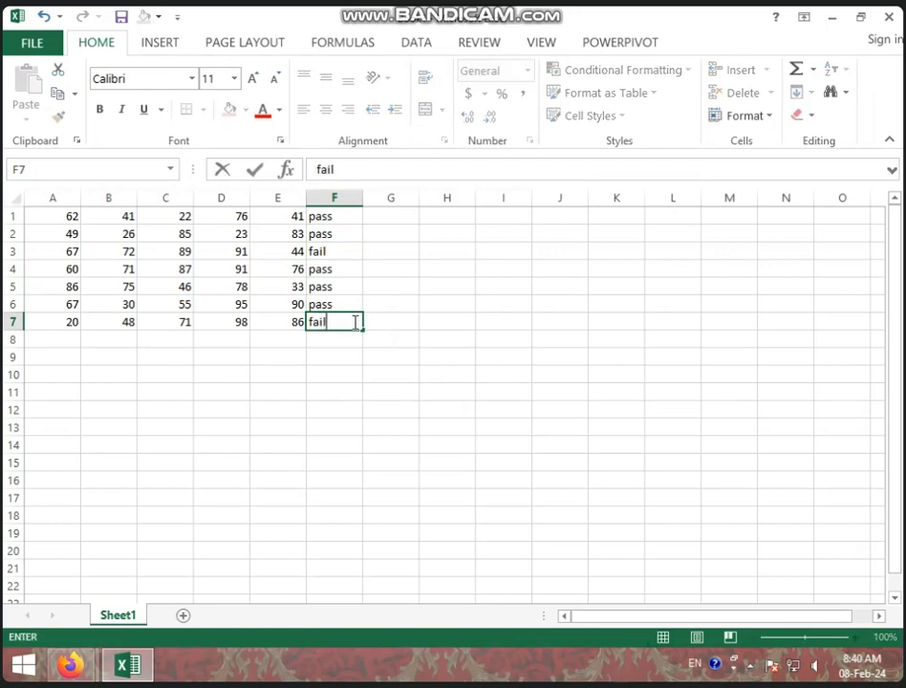
{"action": "left_click", "coordinate": [413, 408]}
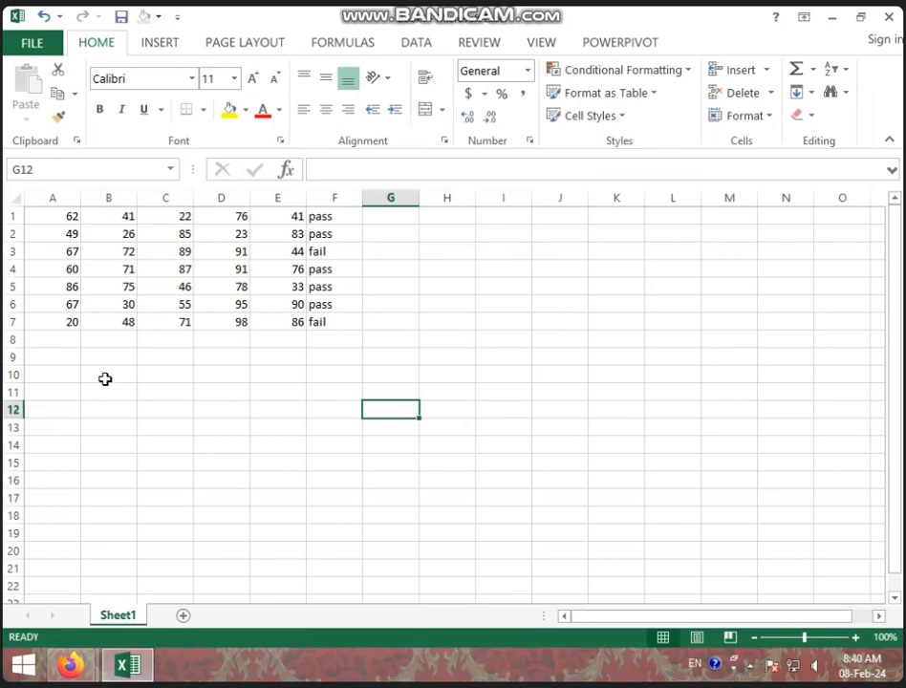
- Start a Text That Contains conditional formatting rule on the pass/fail cells F1:F7
{"action": "left_click_drag", "start_coordinate": [60, 230], "coordinate": [113, 249]}
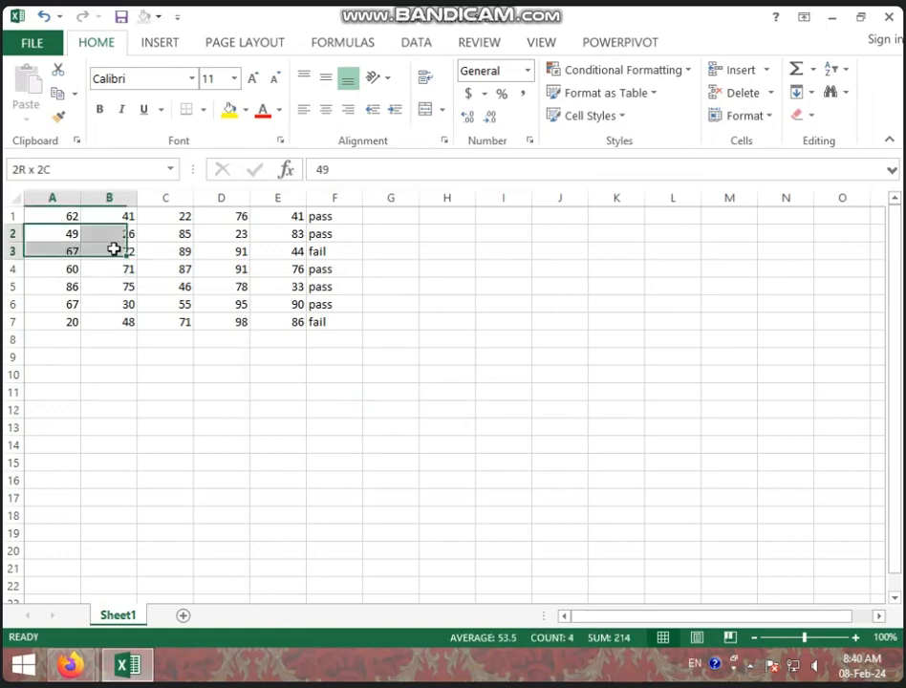
{"action": "left_click_drag", "start_coordinate": [69, 219], "coordinate": [326, 321]}
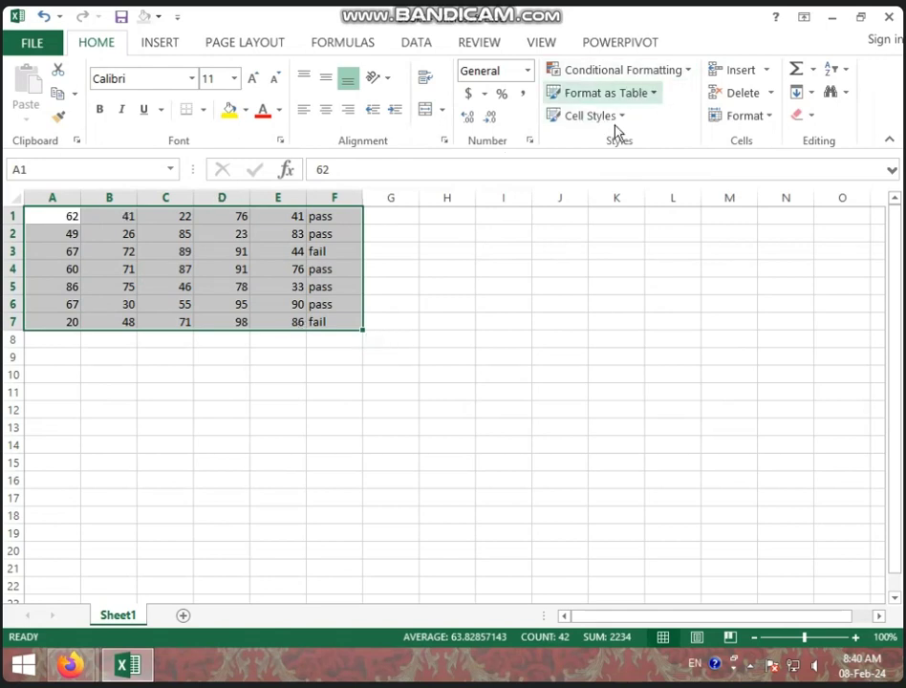
{"action": "left_click", "coordinate": [329, 290]}
{"action": "left_click", "coordinate": [333, 214]}
{"action": "left_click_drag", "start_coordinate": [333, 214], "coordinate": [350, 323]}
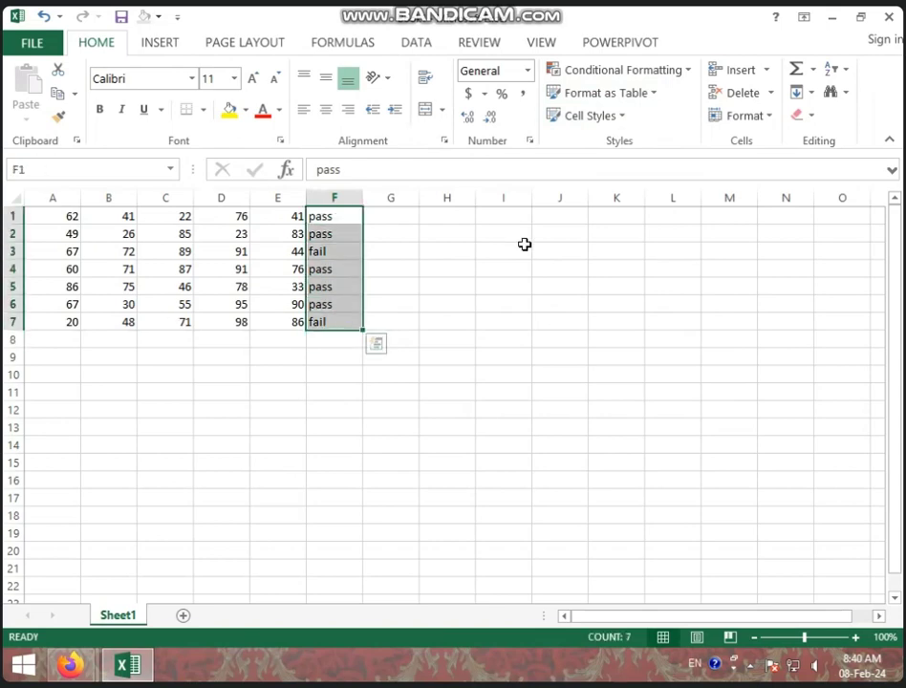
{"action": "left_click", "coordinate": [608, 74]}
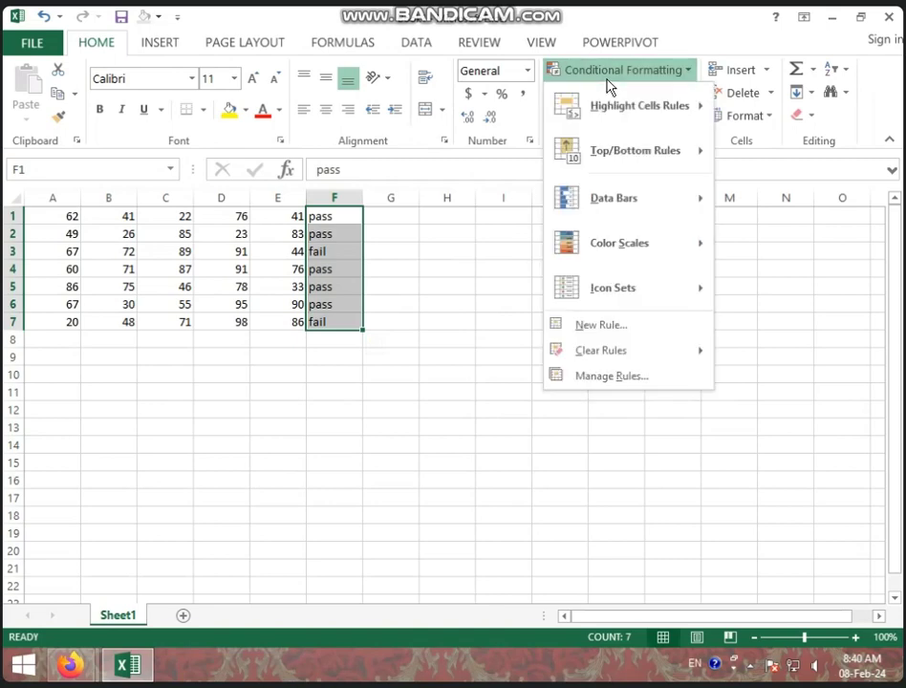
{"action": "mouse_move", "coordinate": [637, 122]}
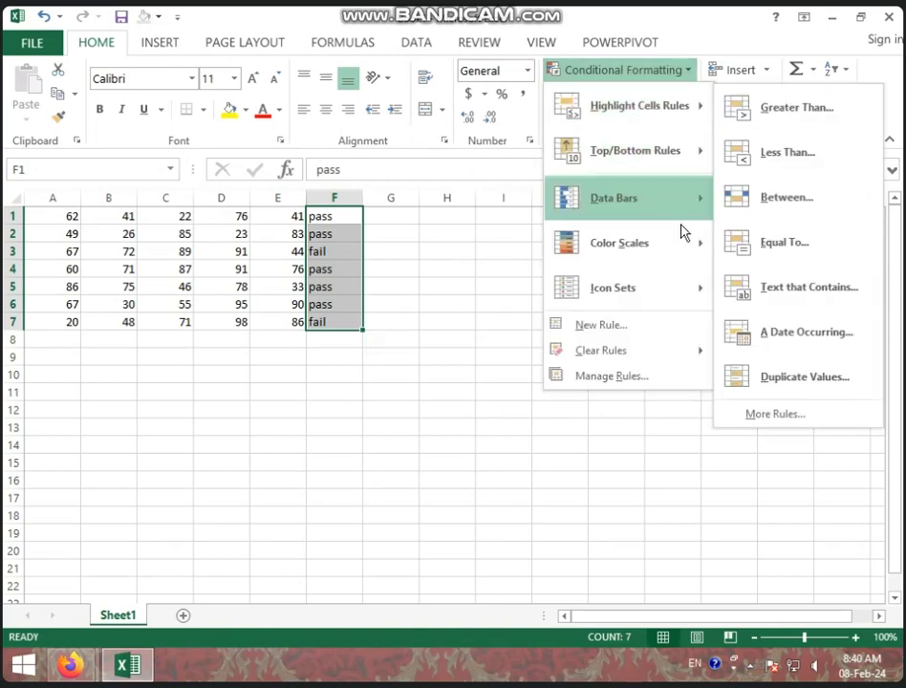
{"action": "left_click", "coordinate": [790, 293]}
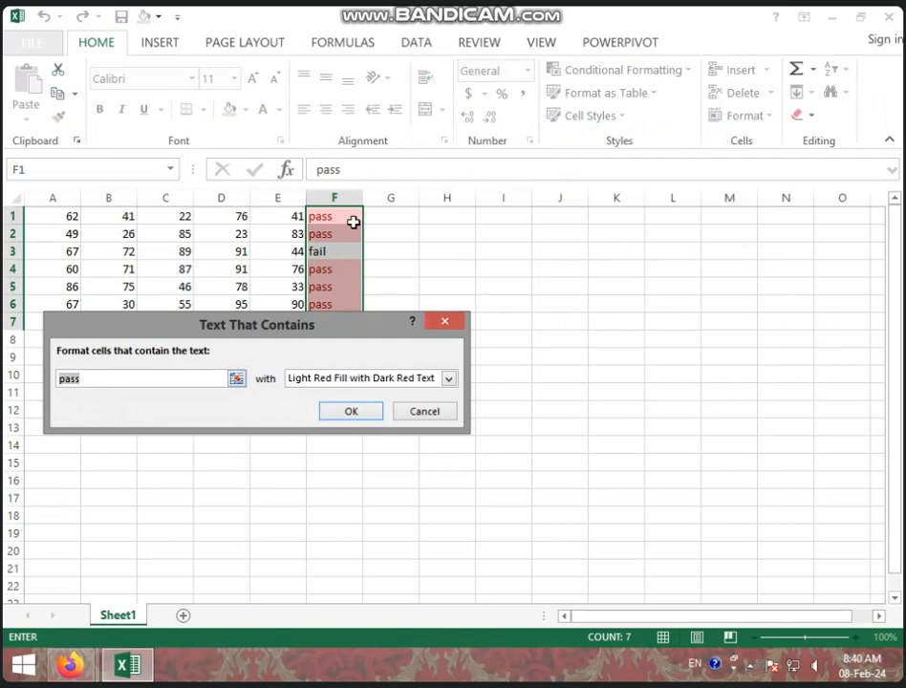
- Preview highlighting cells containing fail with Light Red Fill with Dark Red Text, and cancel the rule
{"action": "left_click_drag", "start_coordinate": [341, 334], "coordinate": [379, 404]}
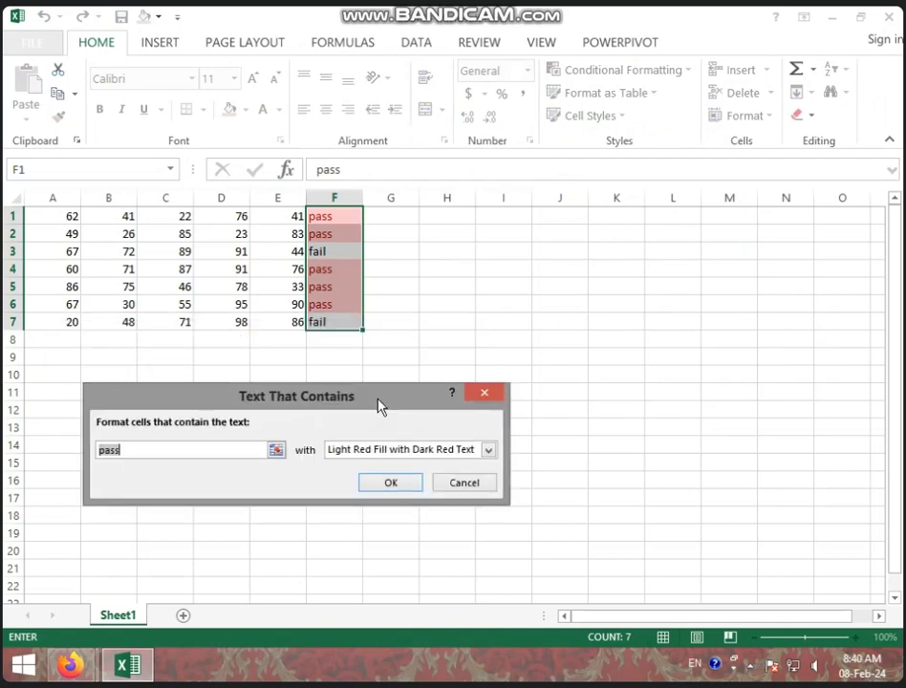
{"action": "left_click", "coordinate": [141, 450]}
{"action": "key", "text": "BackSpace"}
{"action": "key", "text": "BackSpace"}
{"action": "key", "text": "BackSpace"}
{"action": "key", "text": "BackSpace"}
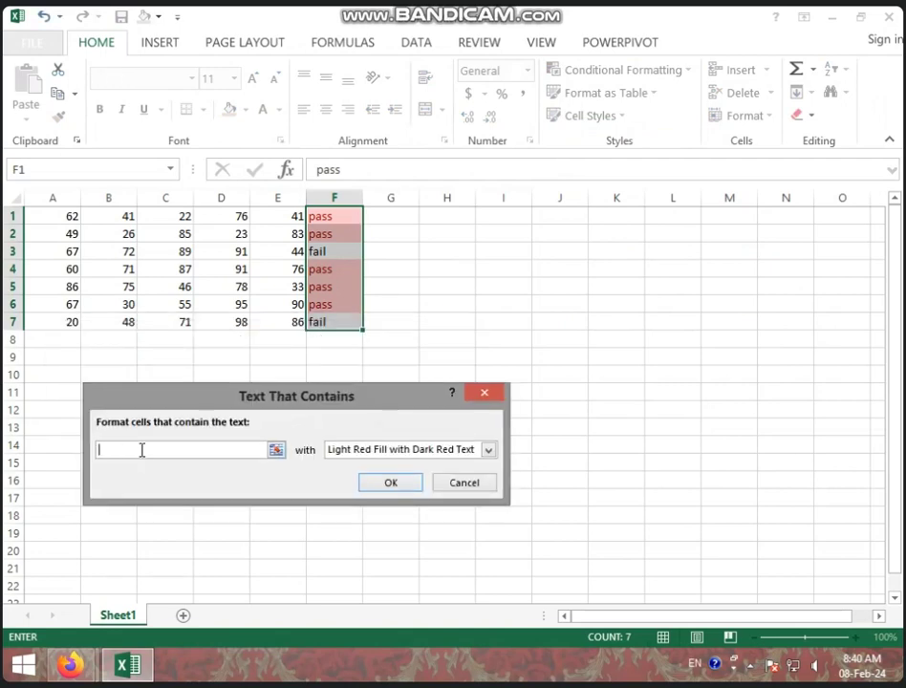
{"action": "type", "text": "fail"}
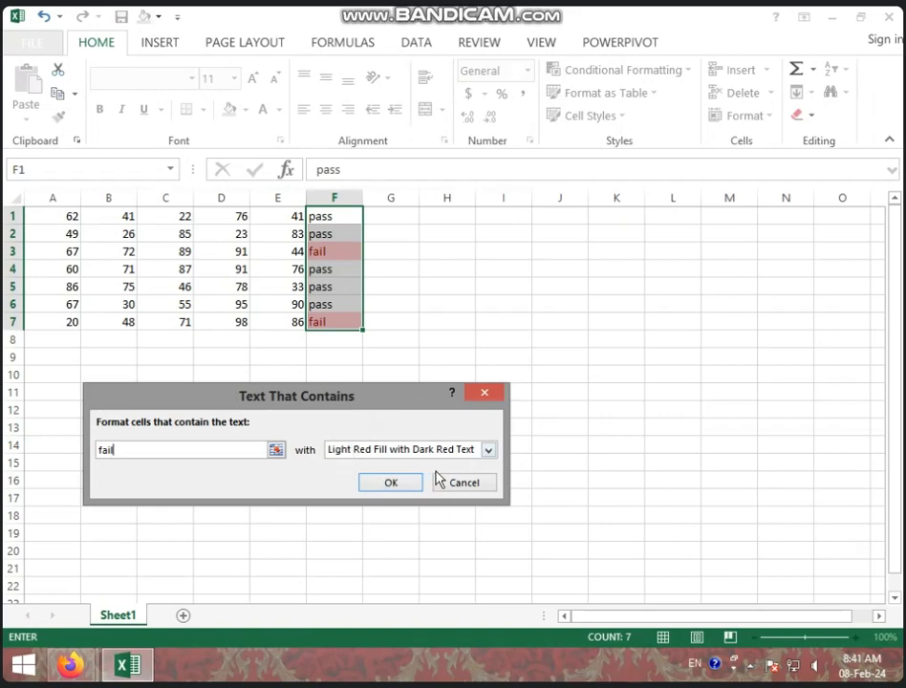
{"action": "left_click", "coordinate": [470, 475]}
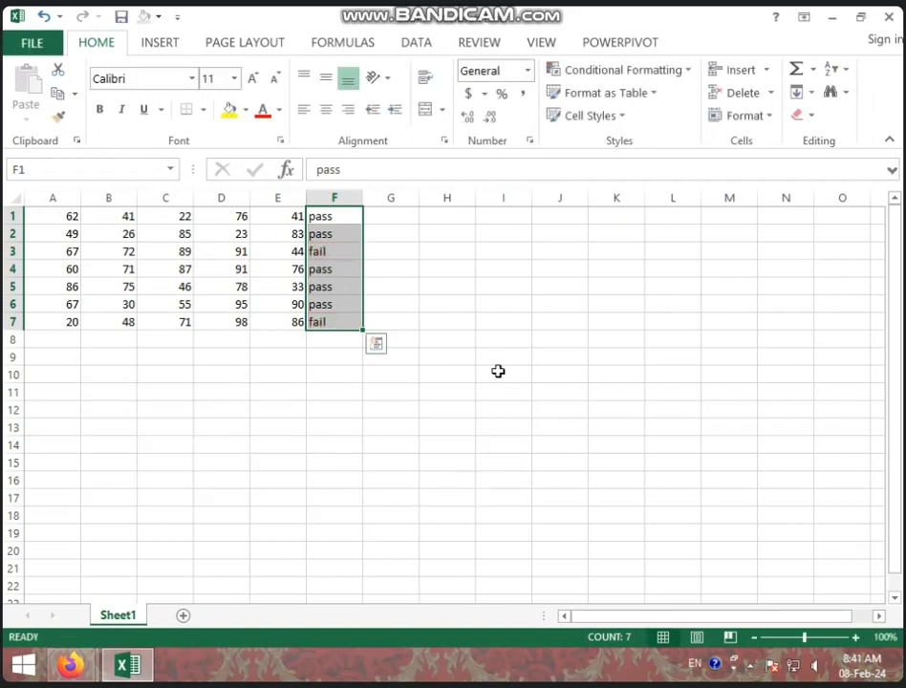
{"action": "left_click", "coordinate": [446, 286]}
{"action": "left_click_drag", "start_coordinate": [54, 216], "coordinate": [337, 322]}
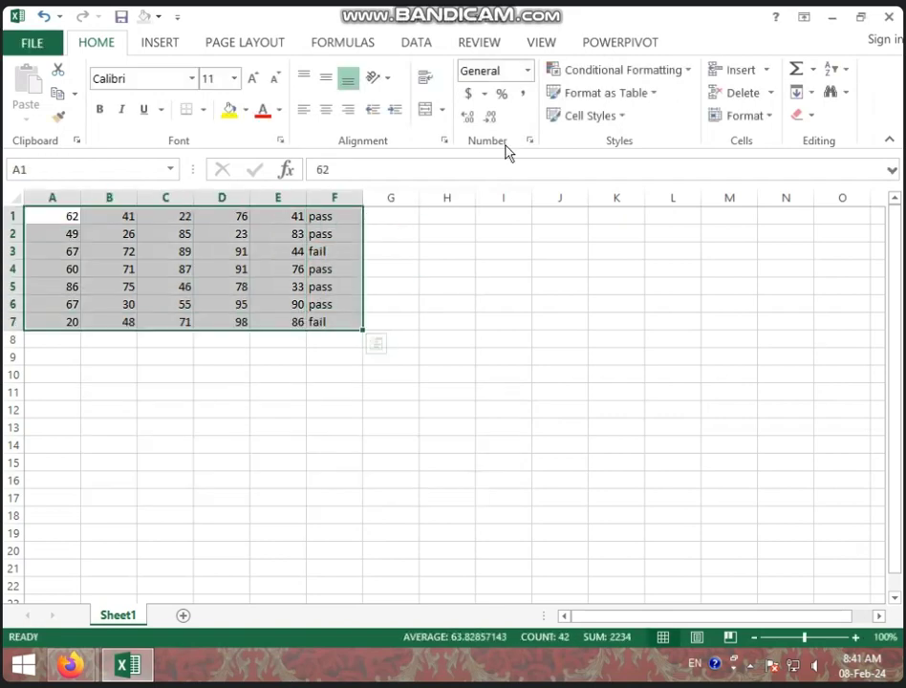
{"action": "left_click", "coordinate": [594, 71]}
{"action": "mouse_move", "coordinate": [612, 115]}
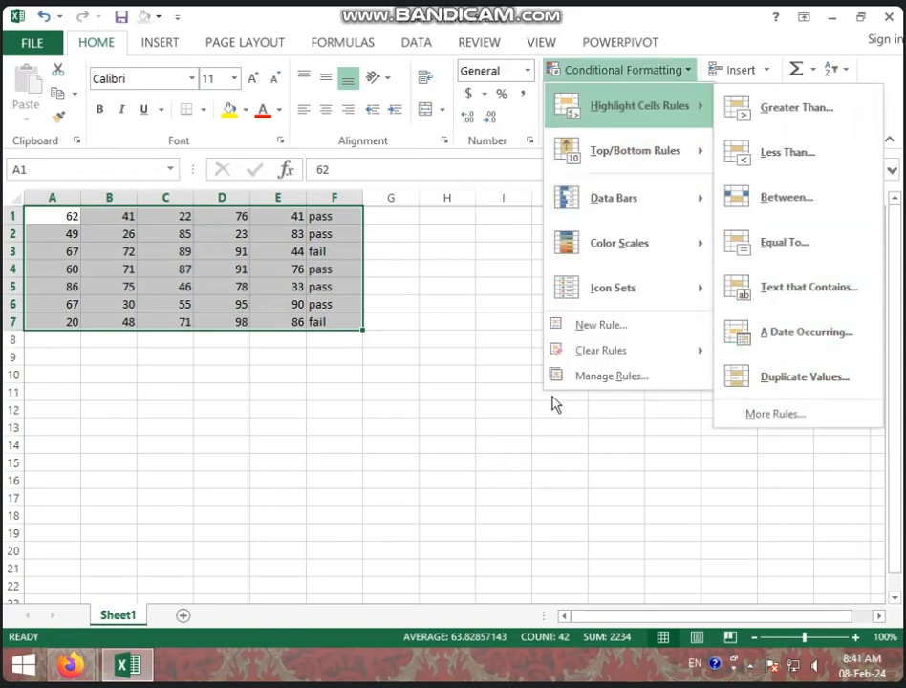
{"action": "left_click", "coordinate": [431, 364]}
- Enter the dates 07-02-2024 in cell G3 and 08-02-2024 in cell G4
{"action": "left_click", "coordinate": [398, 288]}
{"action": "left_click", "coordinate": [395, 269]}
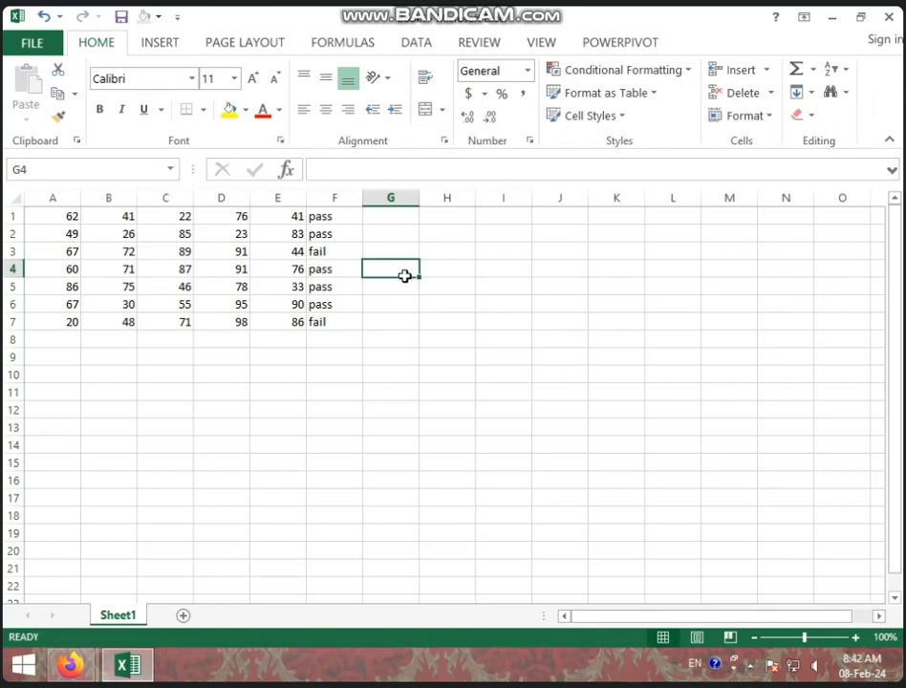
{"action": "key", "text": "Up"}
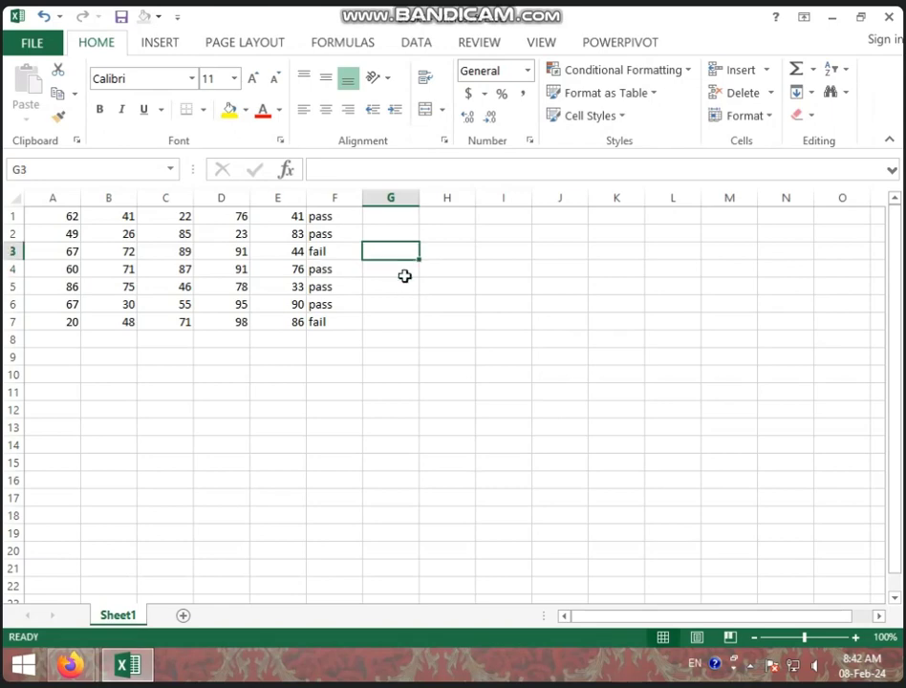
{"action": "type", "text": "07-0"}
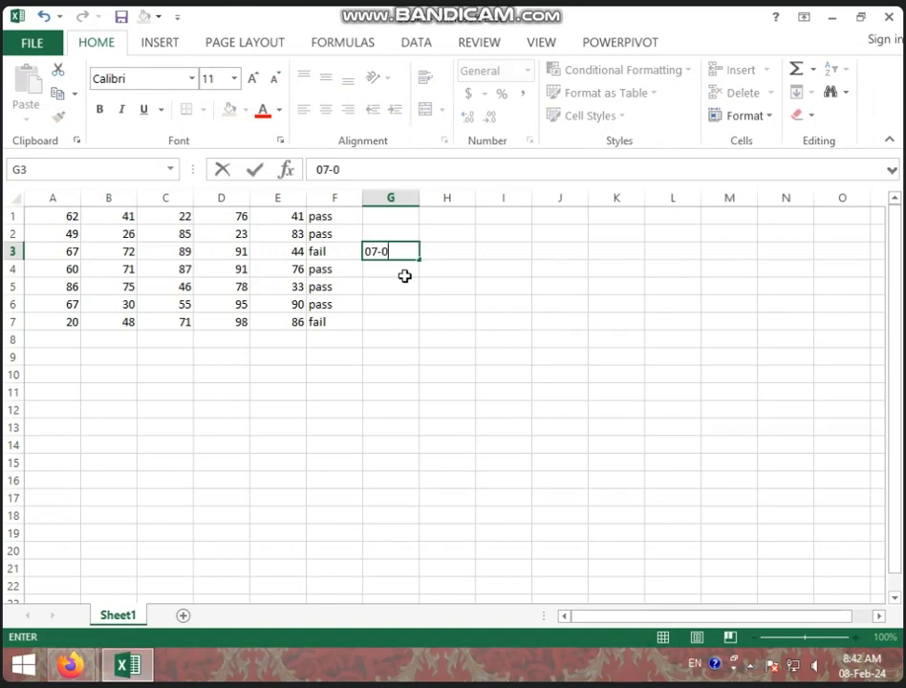
{"action": "type", "text": "2-2024"}
{"action": "key", "text": "Return"}
{"action": "type", "text": "08-2"}
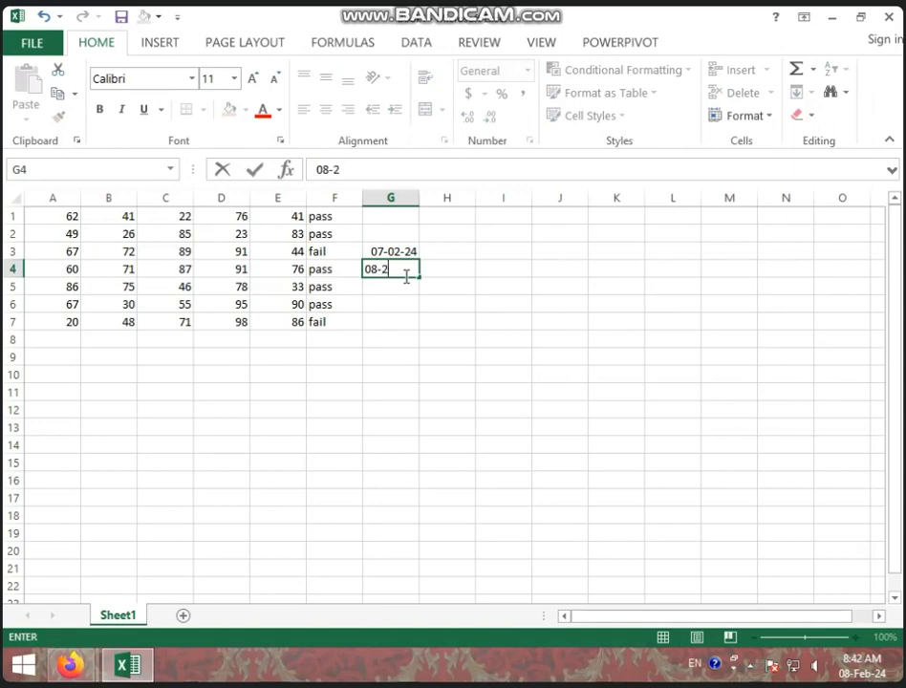
{"action": "key", "text": "BackSpace"}
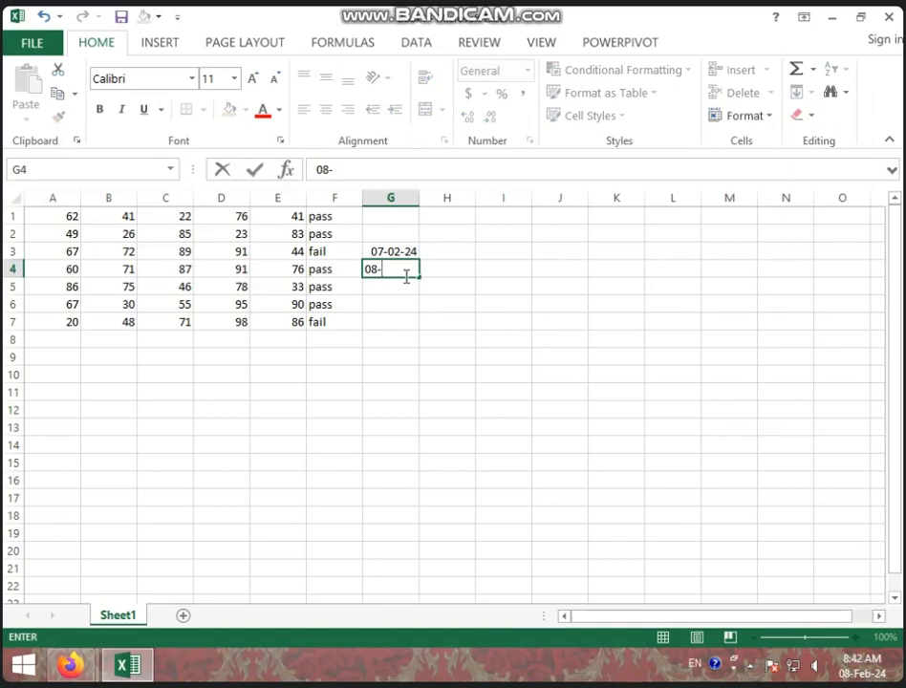
{"action": "type", "text": "02-2024"}
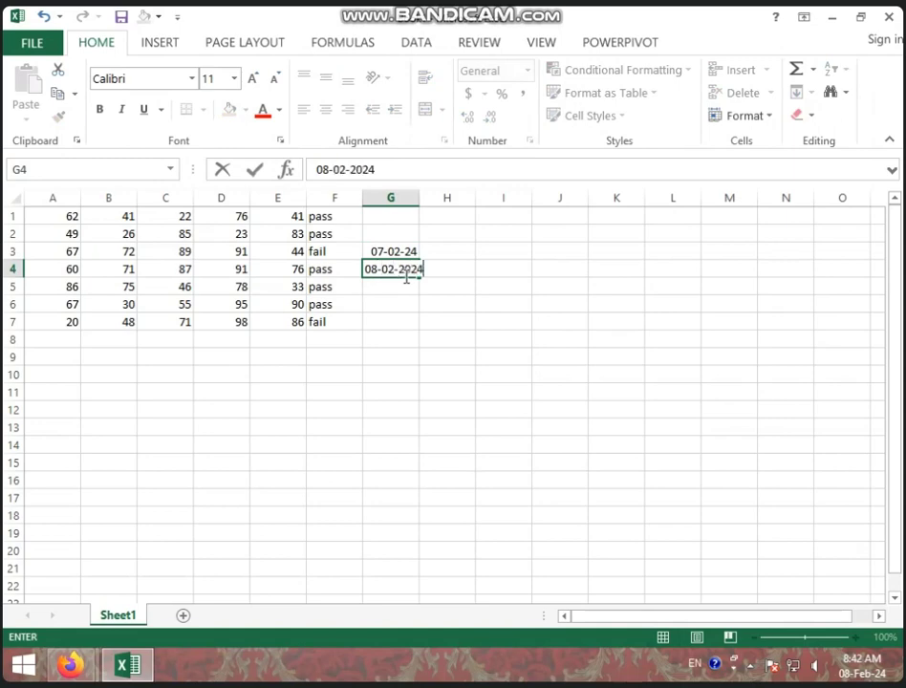
{"action": "left_click", "coordinate": [442, 409]}
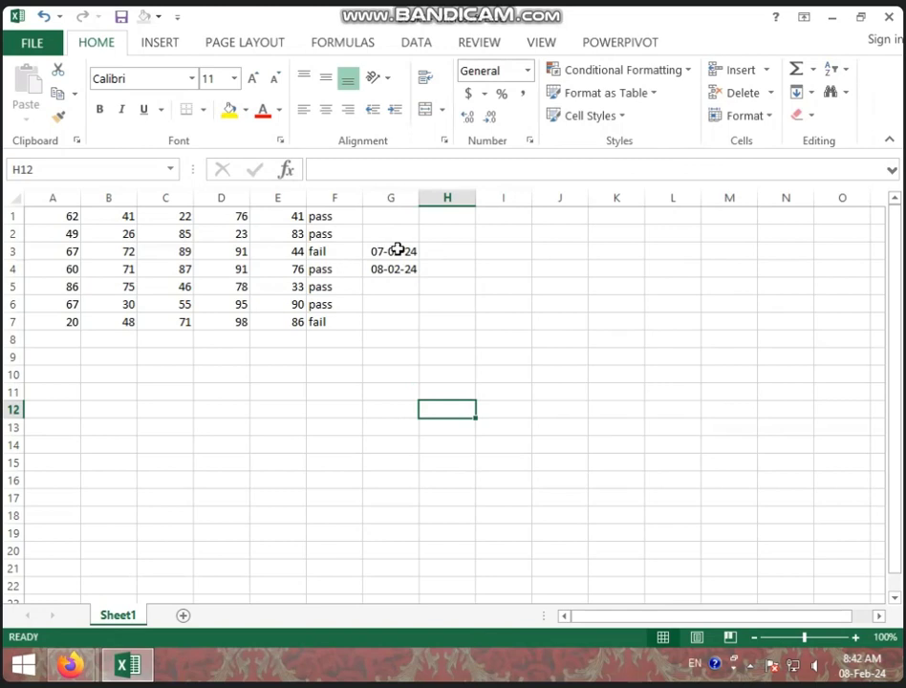
- Extend the date series from G3:G4 down through cell G6
{"action": "left_click_drag", "start_coordinate": [397, 250], "coordinate": [401, 266]}
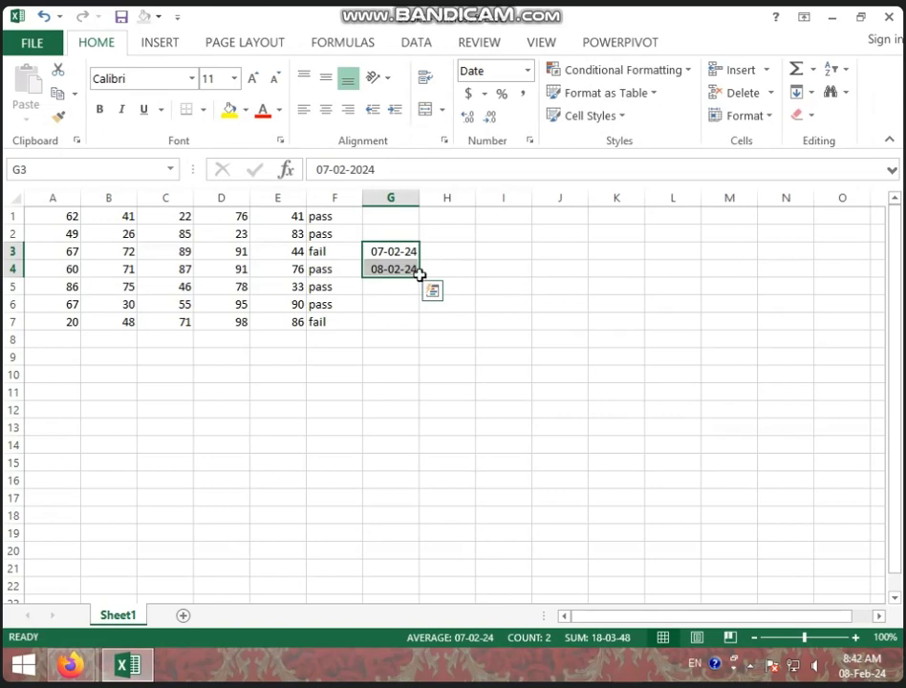
{"action": "left_click_drag", "start_coordinate": [419, 275], "coordinate": [426, 320]}
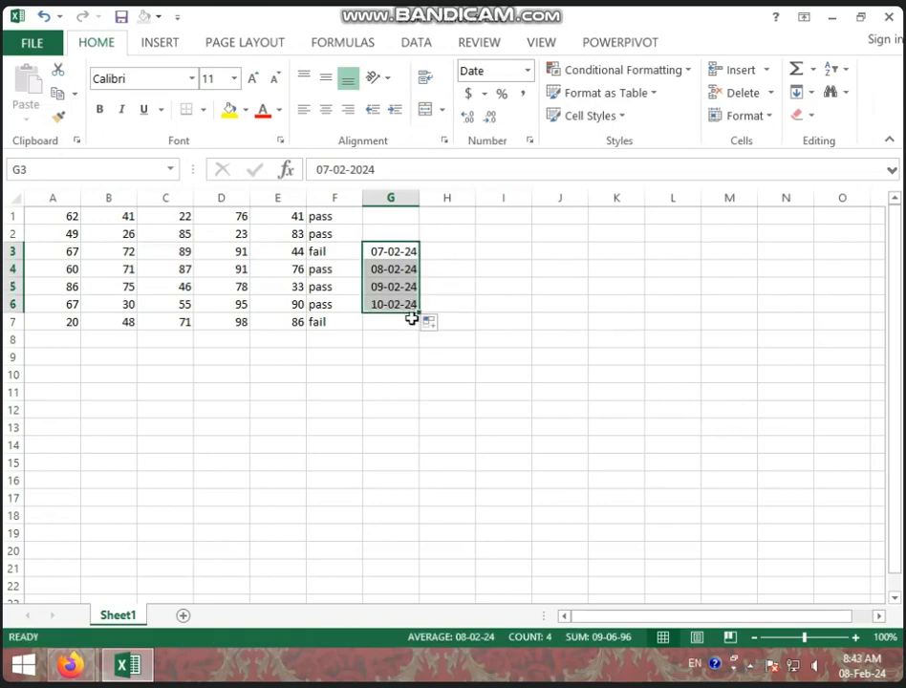
{"action": "left_click", "coordinate": [406, 265]}
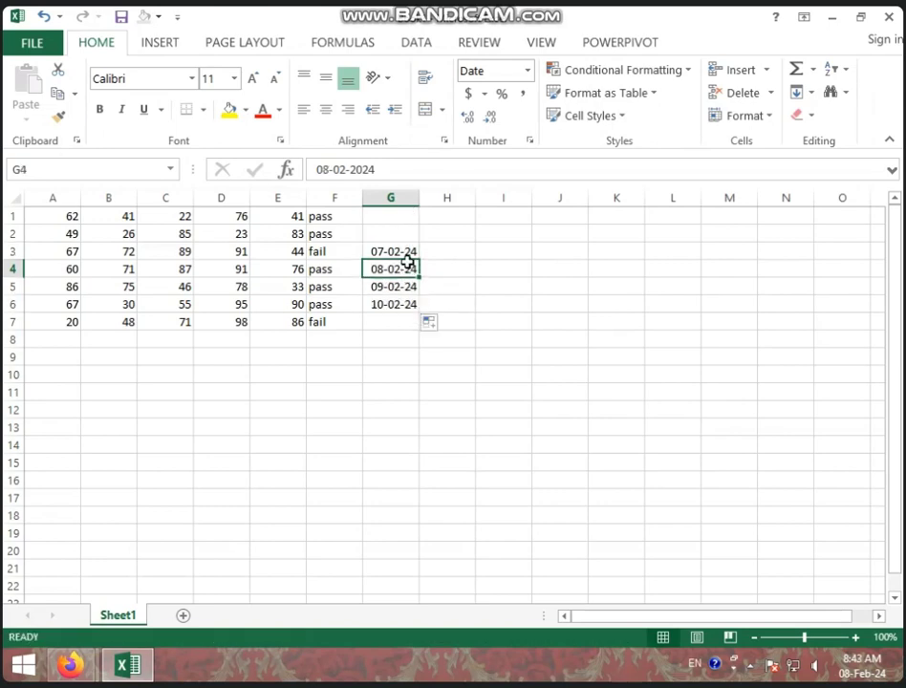
{"action": "left_click_drag", "start_coordinate": [406, 262], "coordinate": [407, 254]}
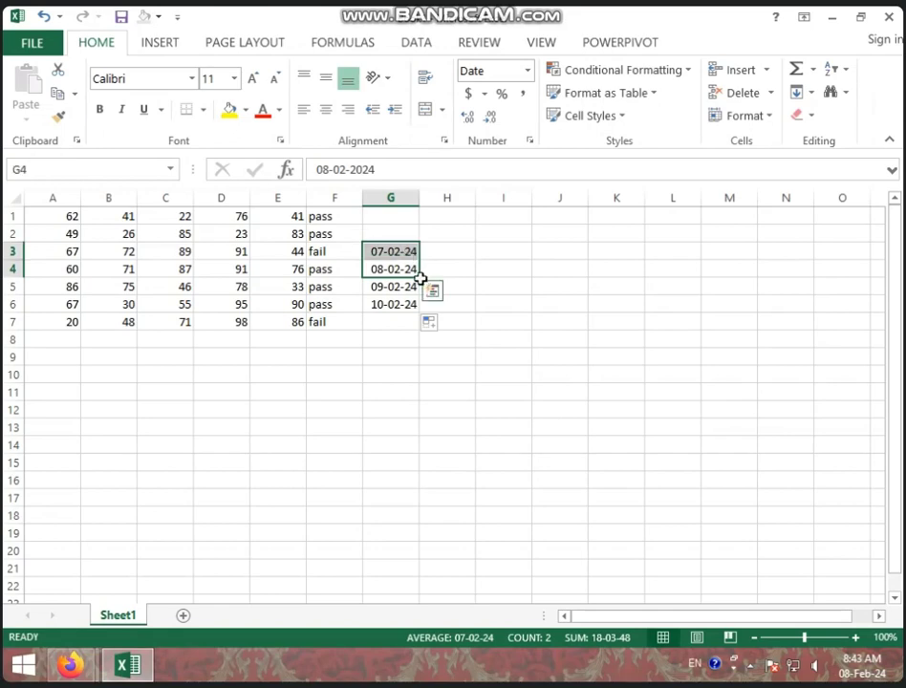
- Extend the date series from G3:G4 upward through cell G1
{"action": "left_click_drag", "start_coordinate": [421, 278], "coordinate": [419, 214]}
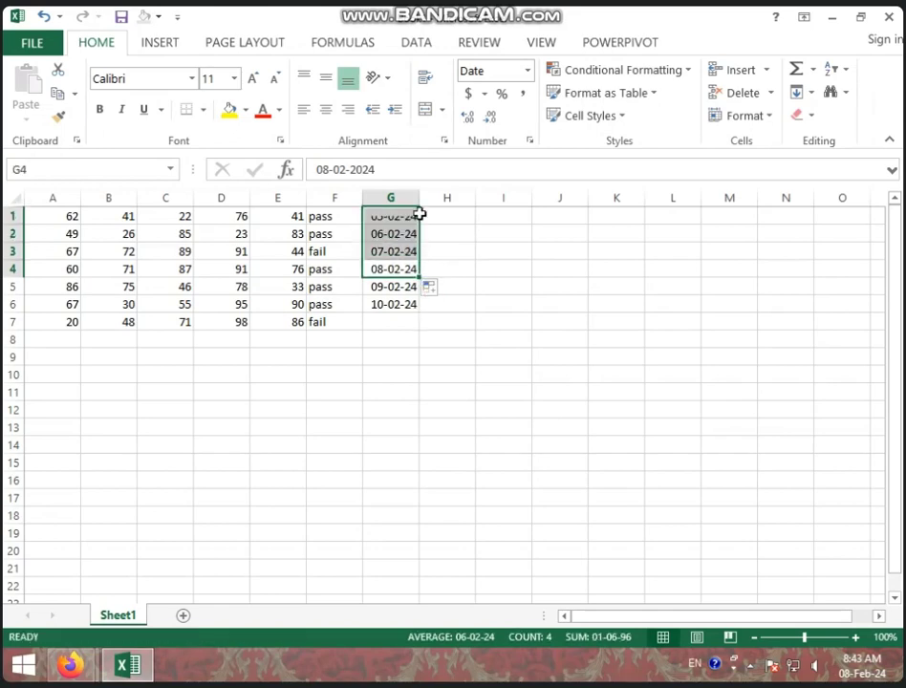
{"action": "left_click", "coordinate": [535, 289]}
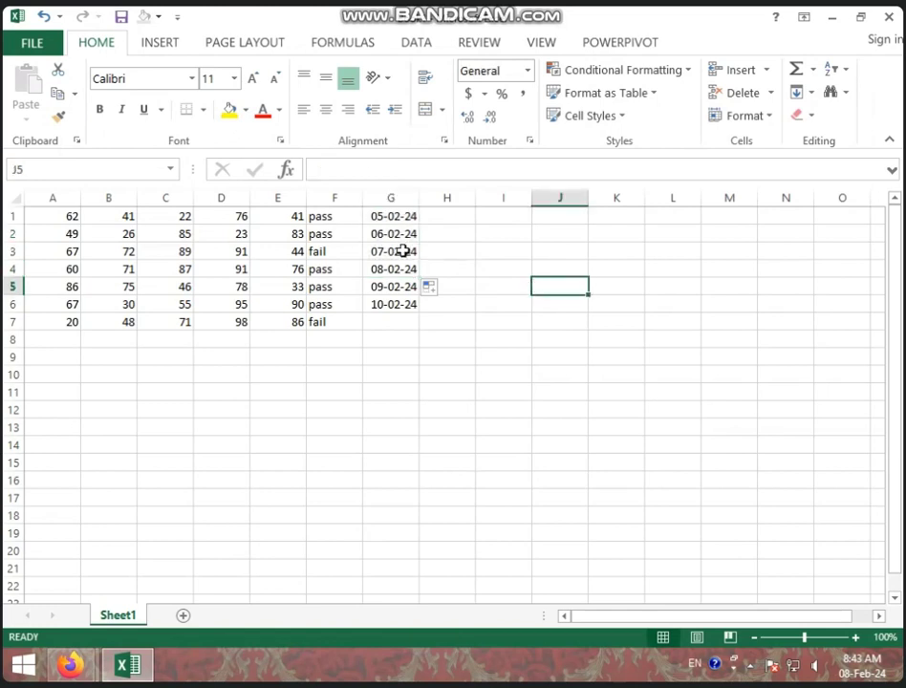
- Start an A Date Occurring conditional formatting rule on the dates in G1:G6
{"action": "left_click_drag", "start_coordinate": [402, 216], "coordinate": [399, 320]}
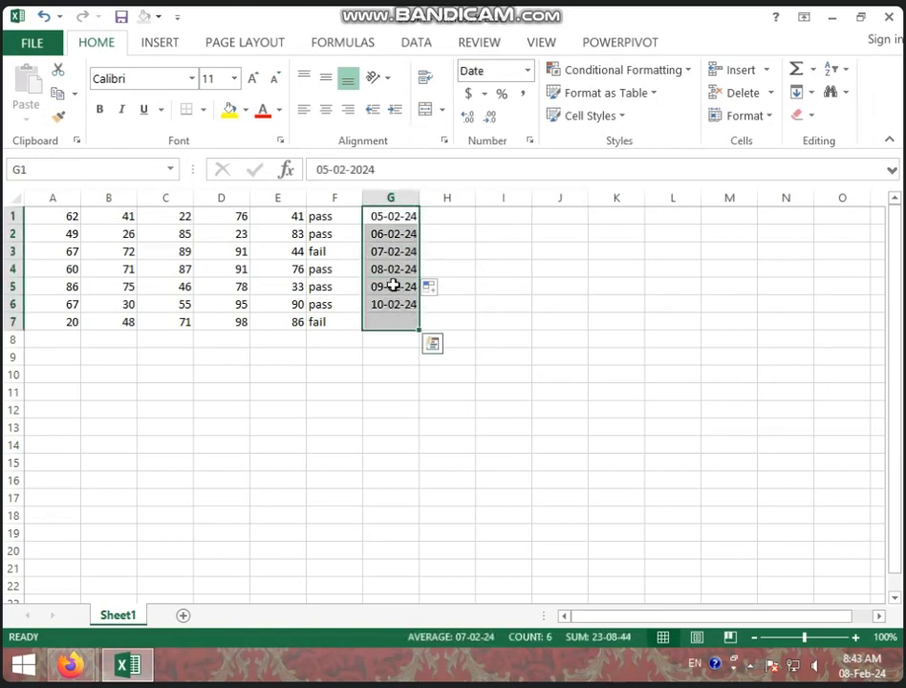
{"action": "left_click_drag", "start_coordinate": [406, 219], "coordinate": [406, 302]}
{"action": "left_click", "coordinate": [626, 70]}
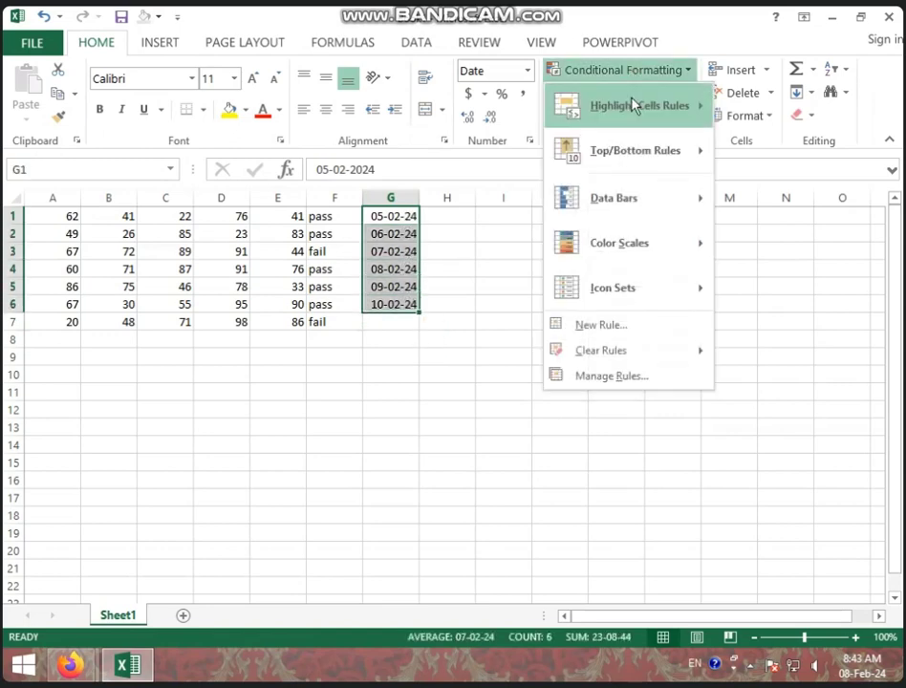
{"action": "mouse_move", "coordinate": [636, 111]}
{"action": "left_click", "coordinate": [777, 333]}
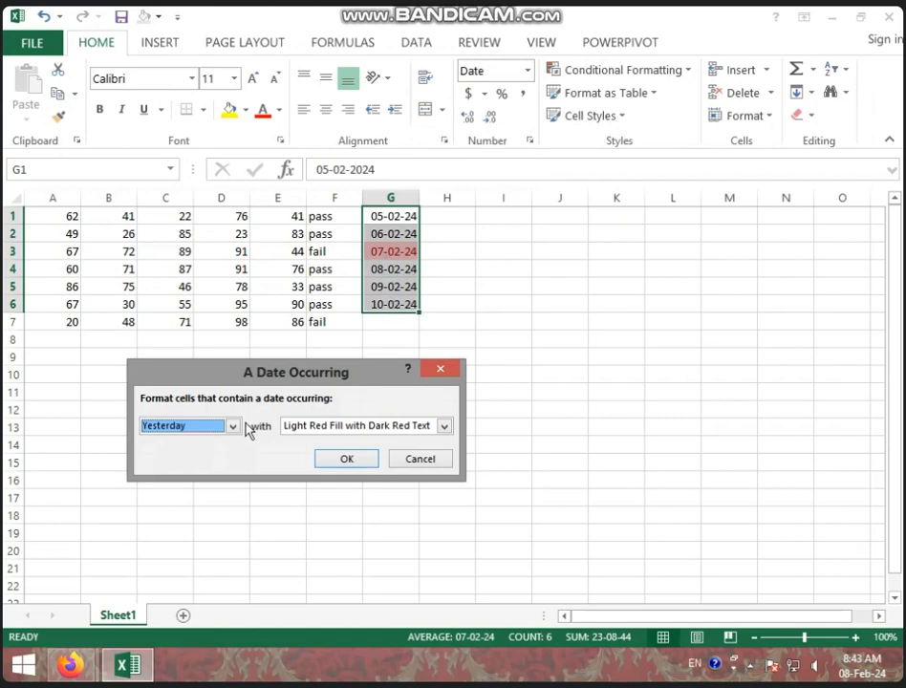
- Preview the date rule for Today and Tomorrow with Light Red Fill with Dark Red Text, and cancel it
{"action": "left_click", "coordinate": [232, 426]}
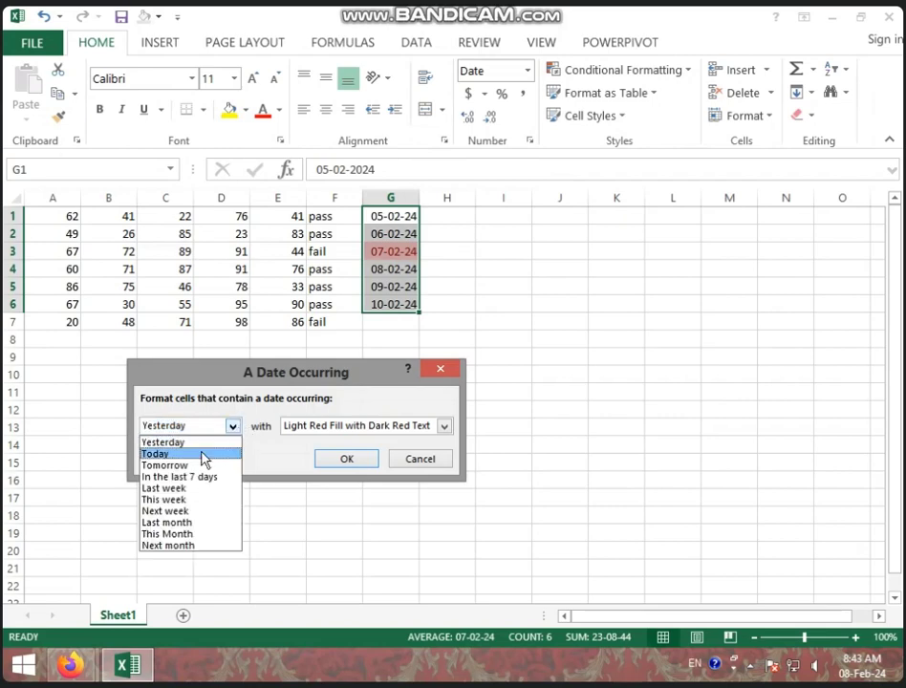
{"action": "left_click", "coordinate": [203, 454]}
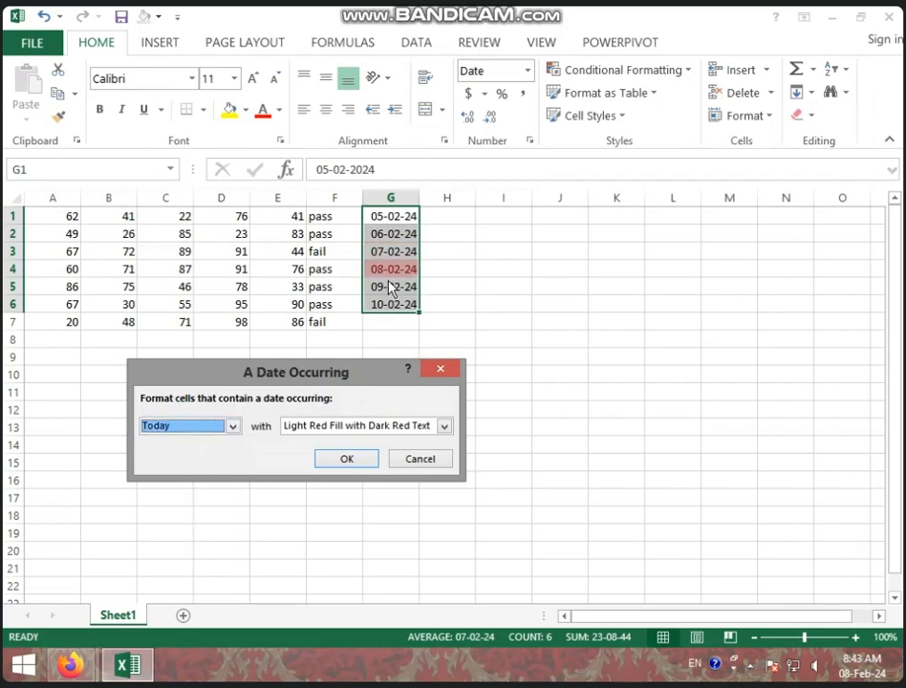
{"action": "left_click", "coordinate": [232, 427]}
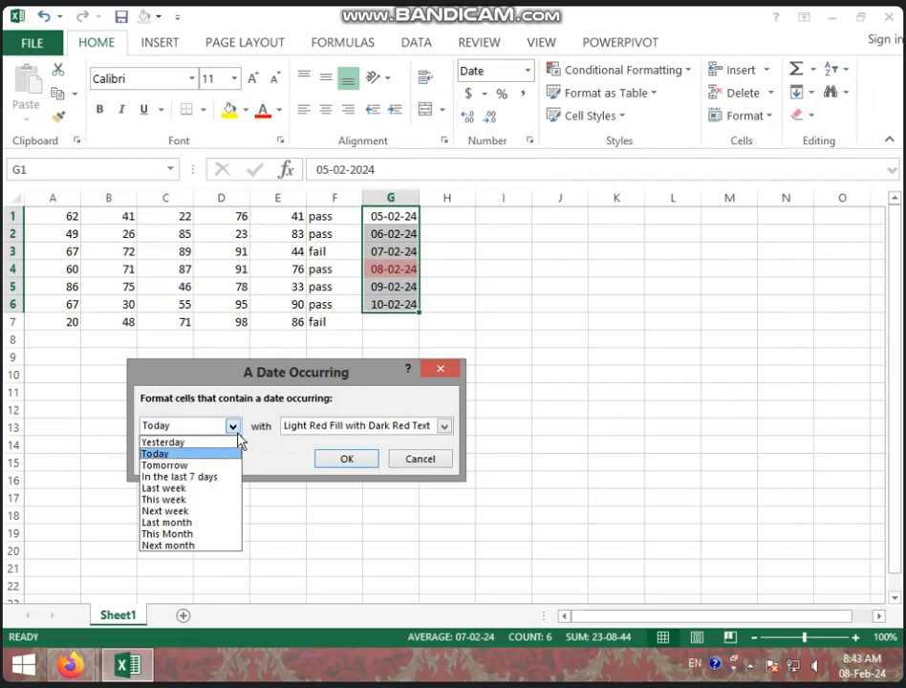
{"action": "left_click", "coordinate": [202, 466]}
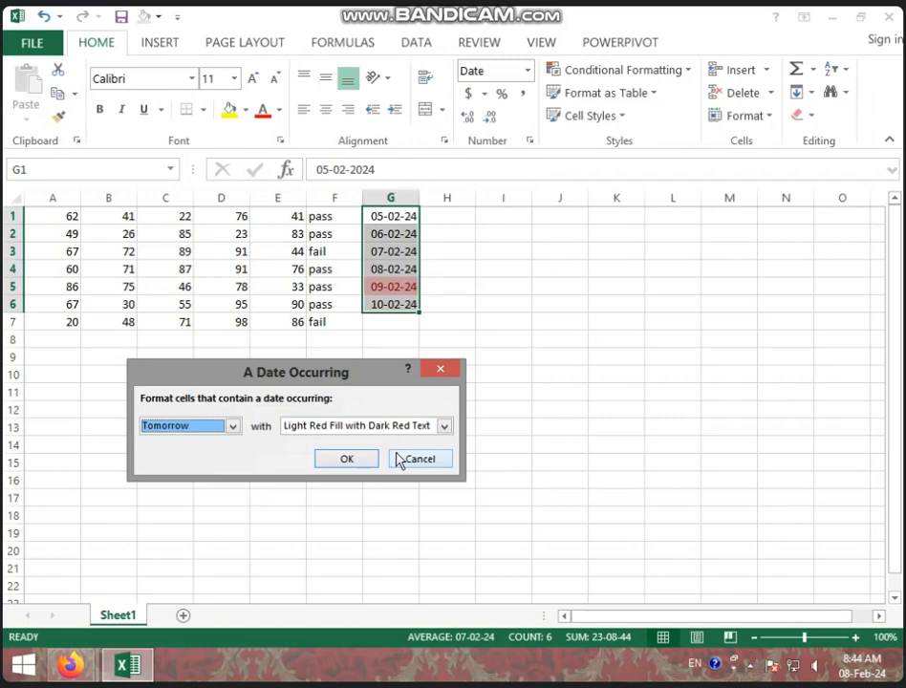
{"action": "left_click", "coordinate": [456, 373]}
{"action": "left_click", "coordinate": [654, 70]}
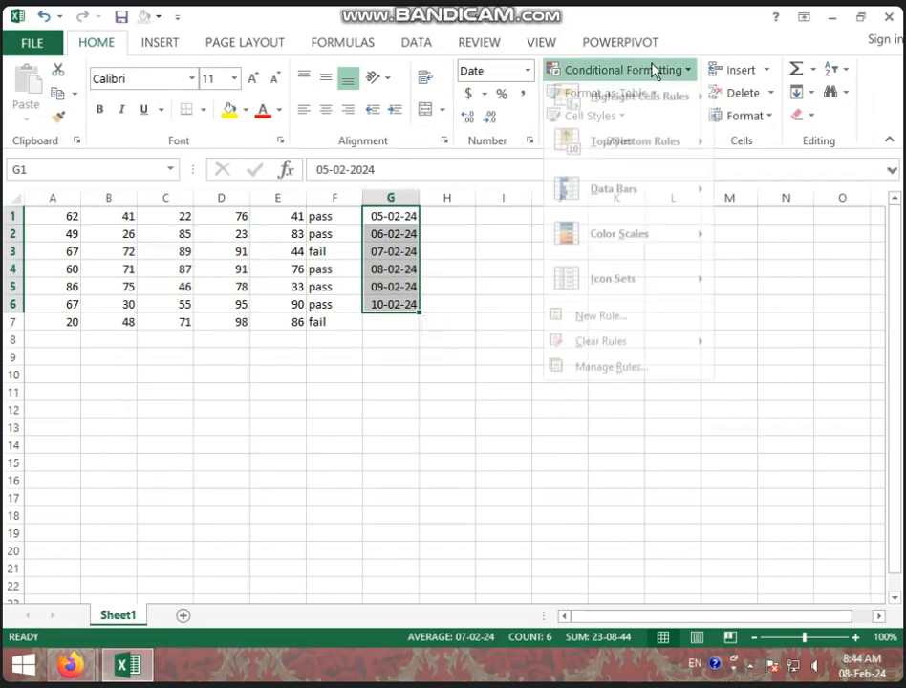
{"action": "mouse_move", "coordinate": [653, 112]}
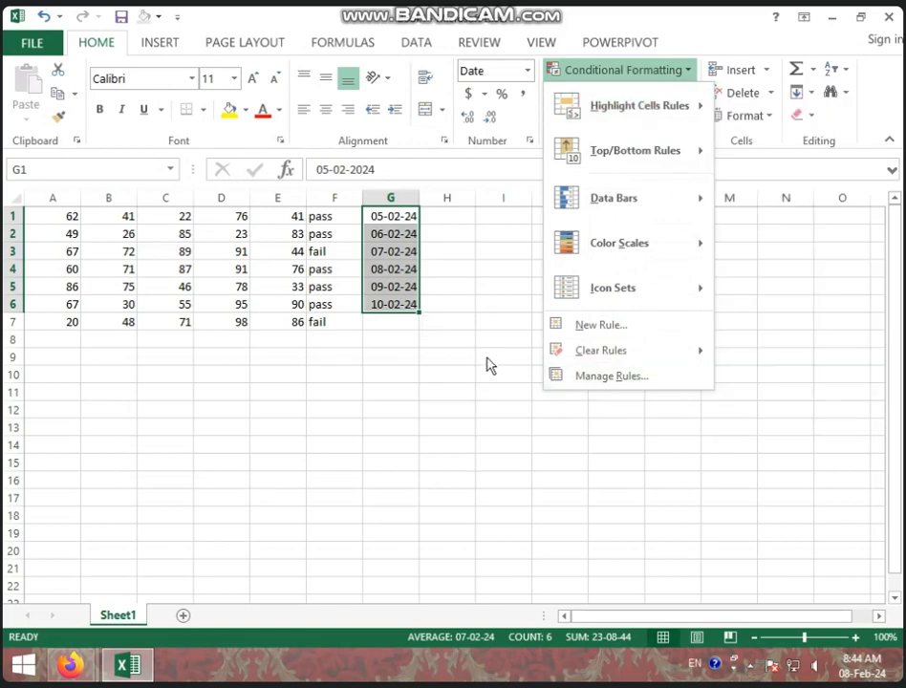
{"action": "left_click", "coordinate": [73, 212]}
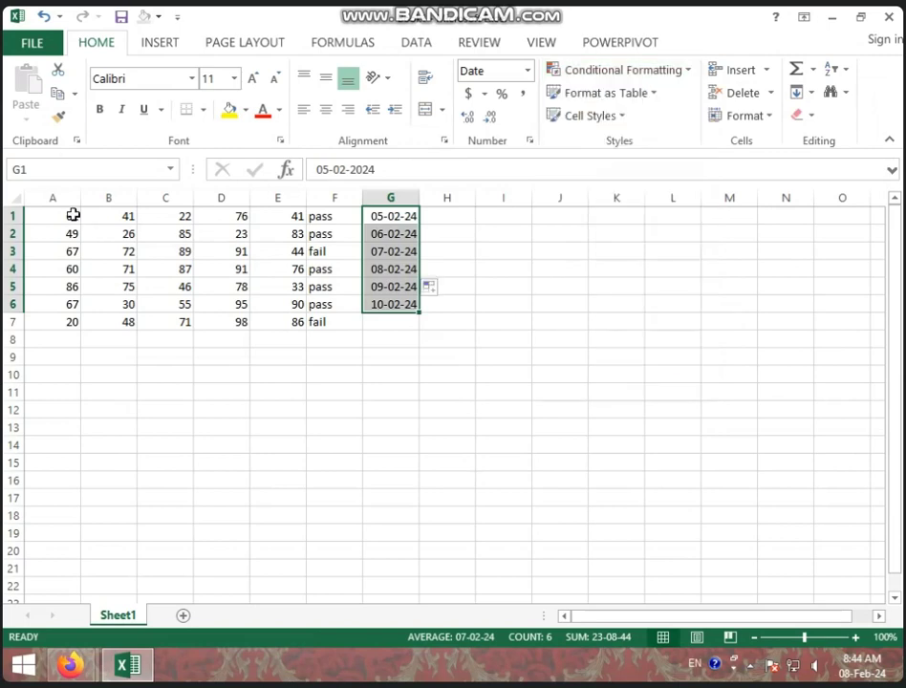
{"action": "left_click_drag", "start_coordinate": [73, 212], "coordinate": [273, 329]}
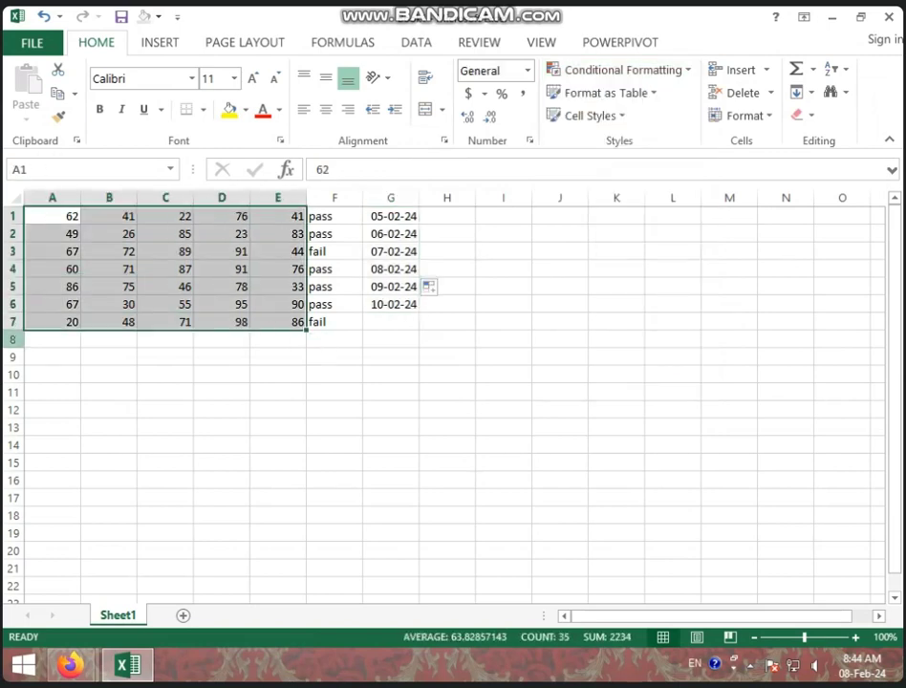
{"action": "left_click", "coordinate": [334, 356]}
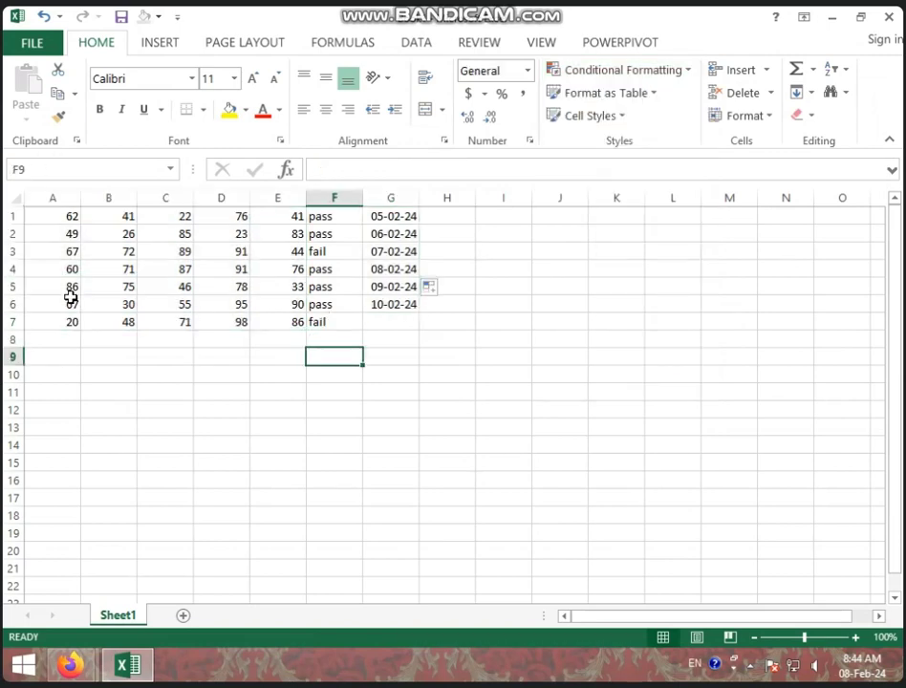
- Create repeated numbers in the table by entering 55 in cell B6 and 71 in cell C4
{"action": "left_click", "coordinate": [115, 304]}
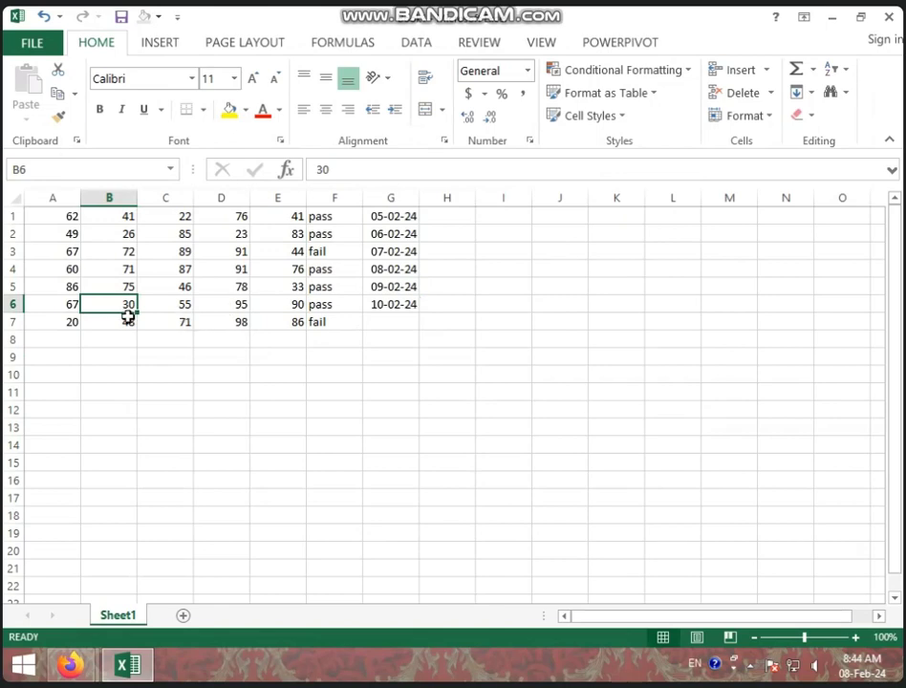
{"action": "type", "text": "55"}
{"action": "left_click", "coordinate": [188, 264]}
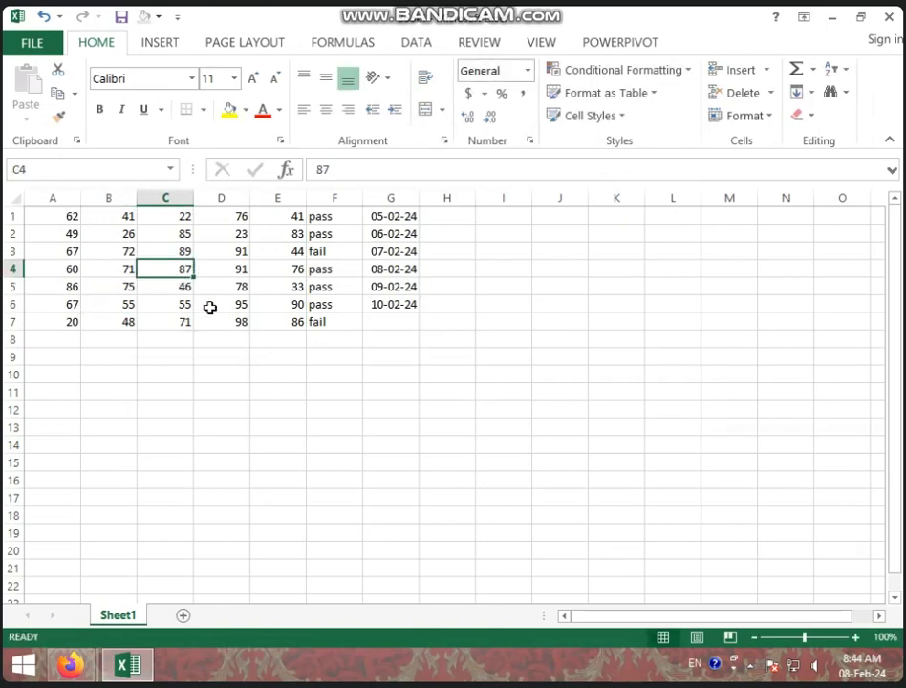
{"action": "type", "text": "71"}
{"action": "left_click", "coordinate": [221, 392]}
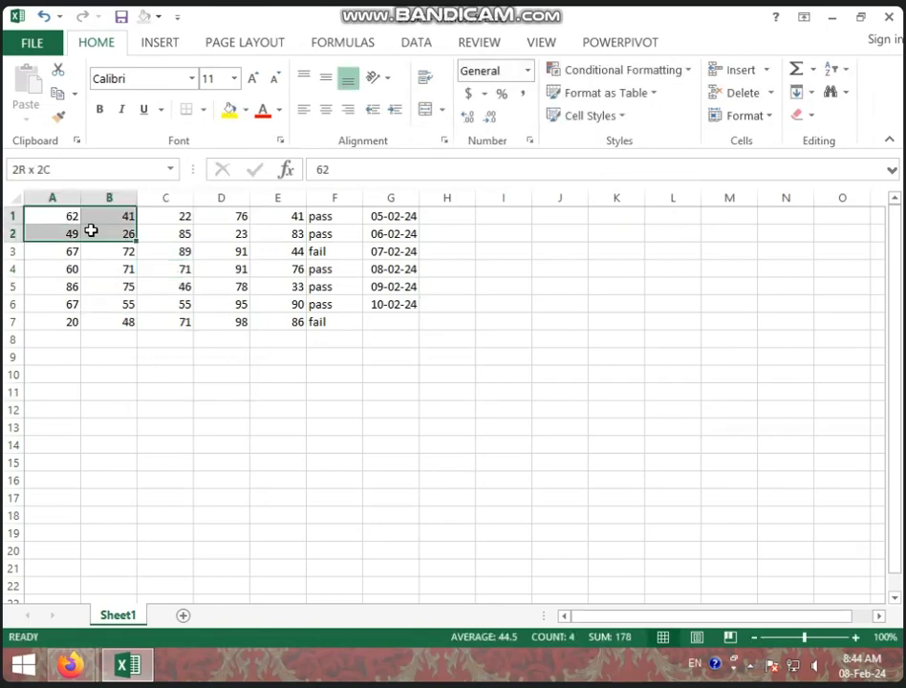